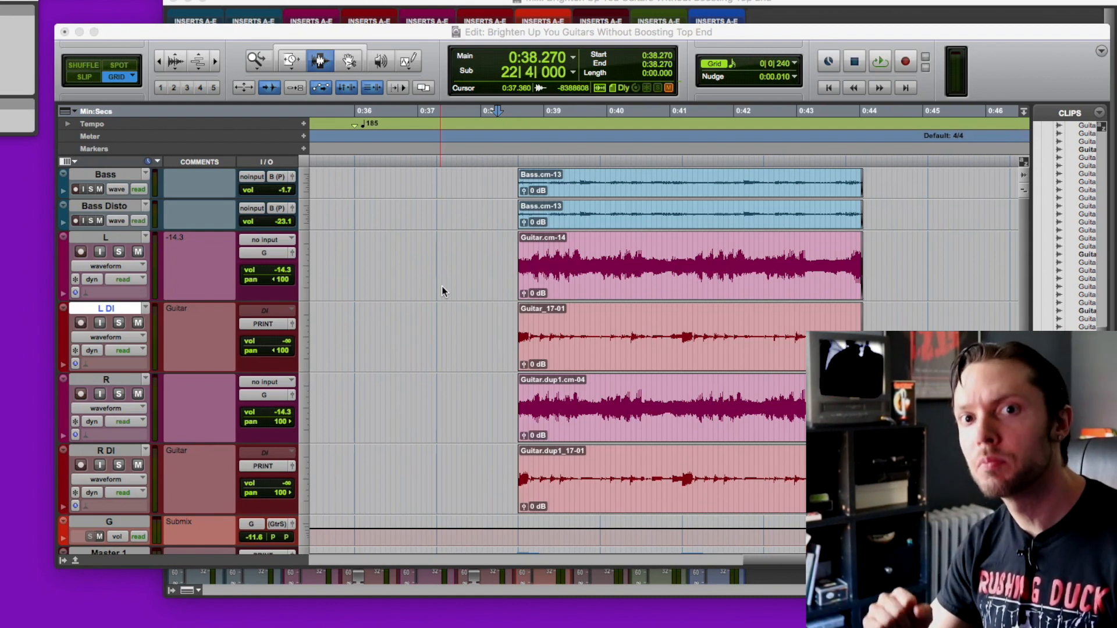
Step: Play back the bass and guitar section from 0:37.540, just before the clips begin
click(454, 323)
key(space)
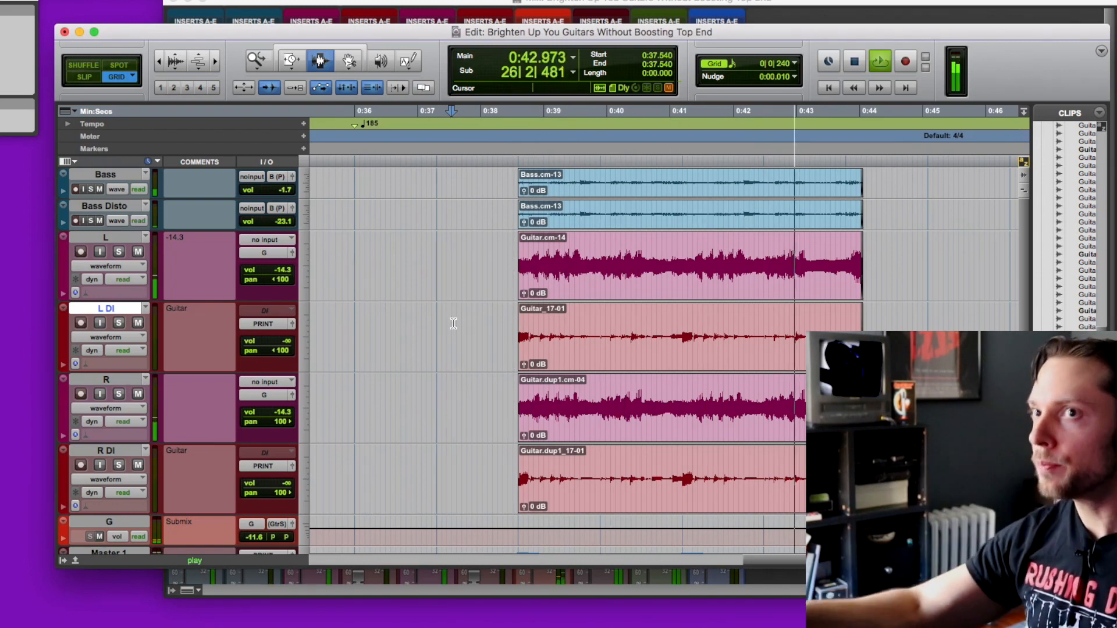
key(space)
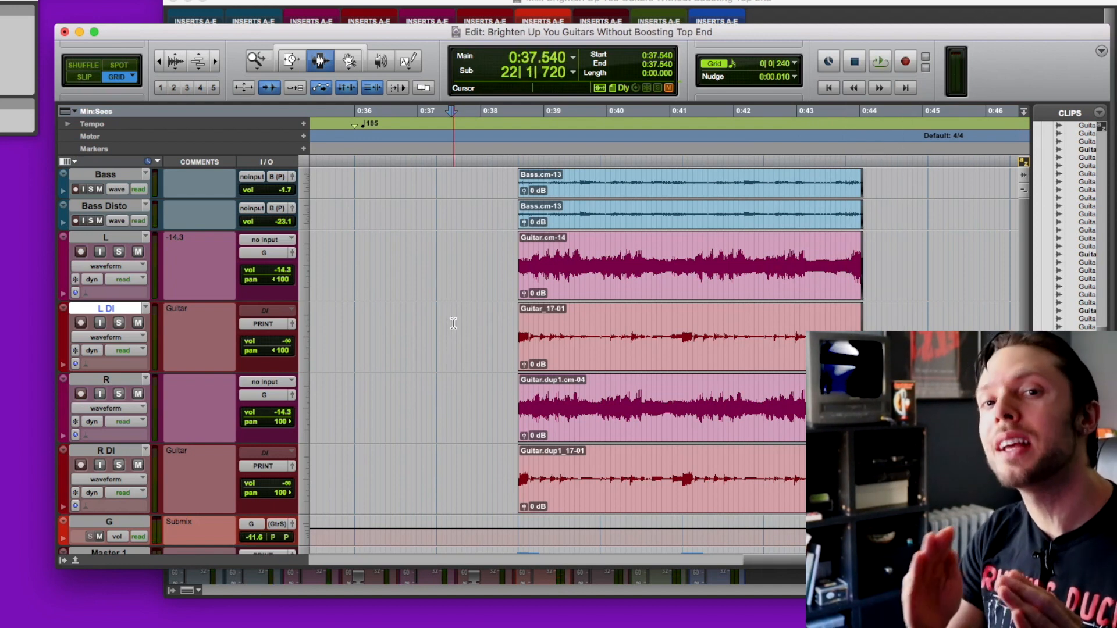
key(space)
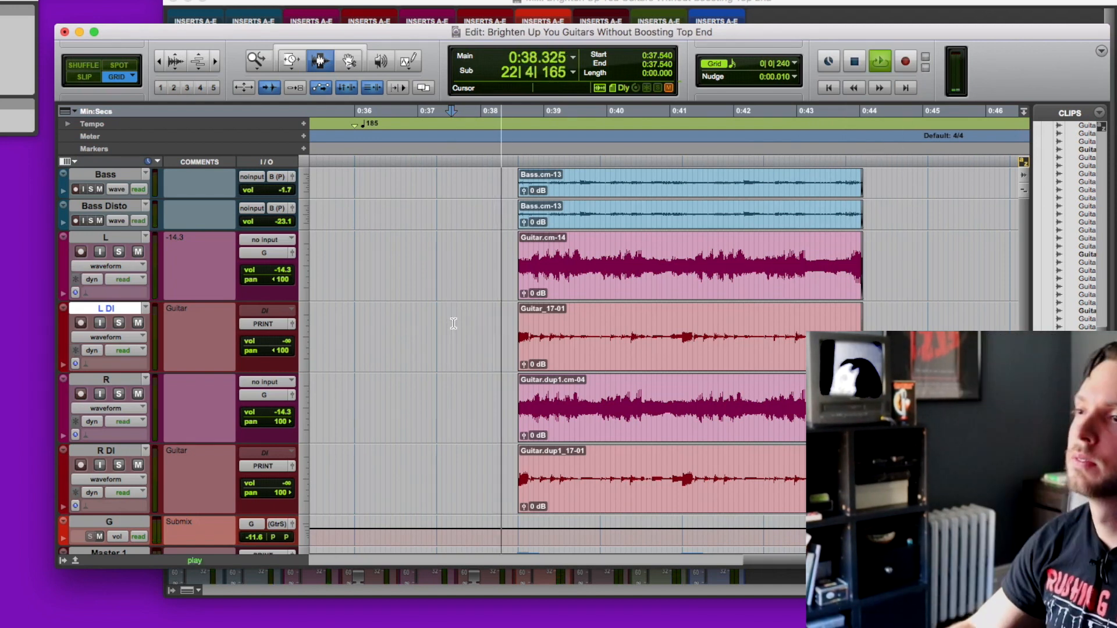
key(r)
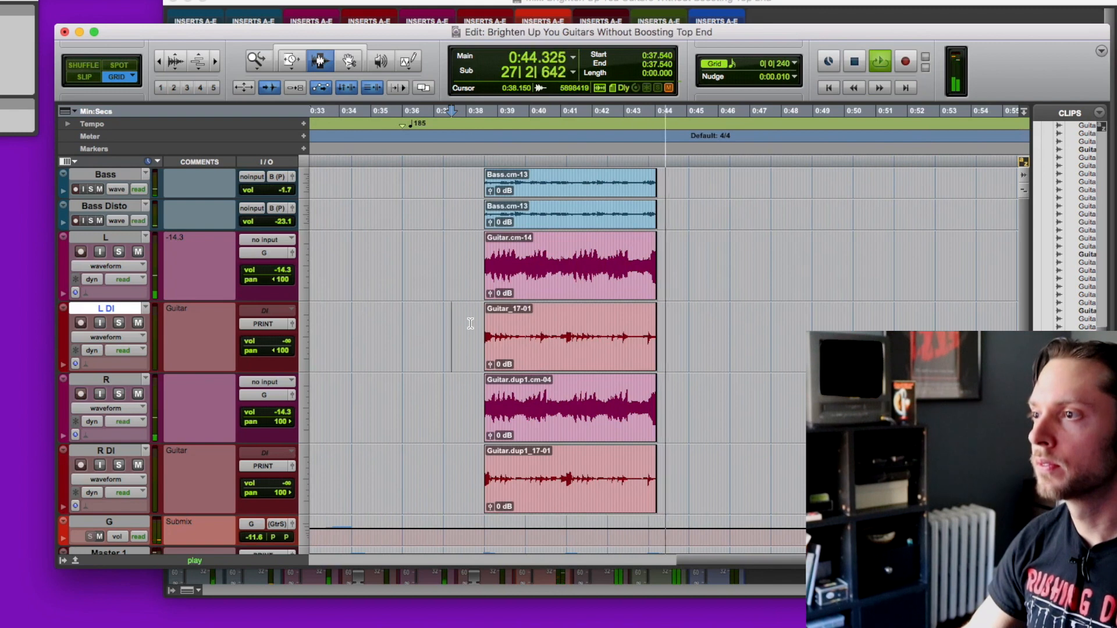
key(space)
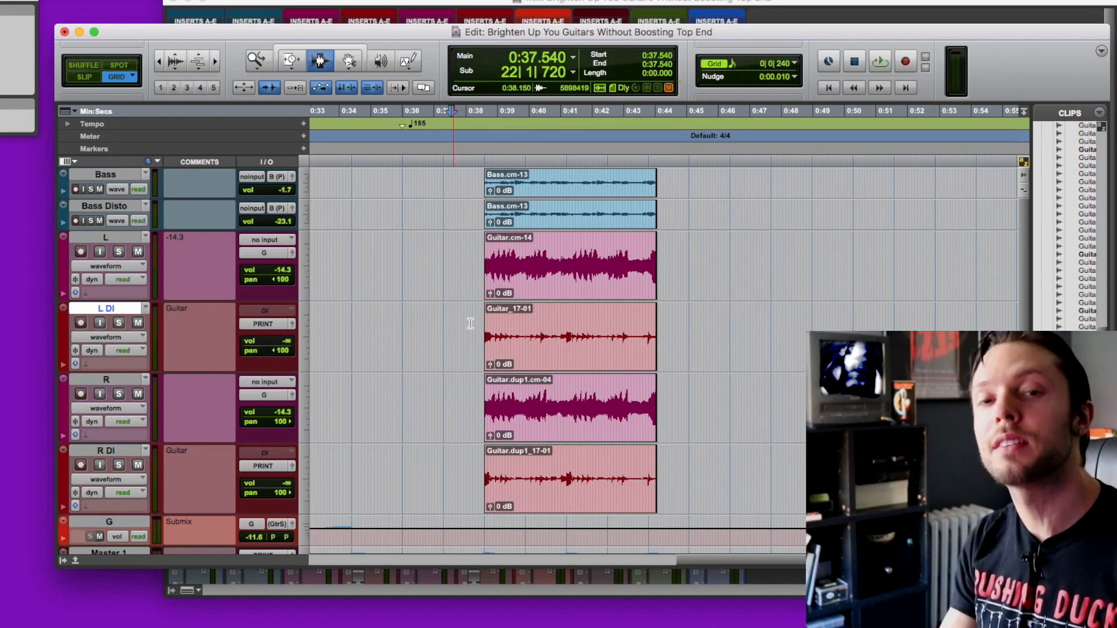
Step: Show the mixer and review the guitar tracks L and R, their DI tracks and the guitar submix G
key(super+equal)
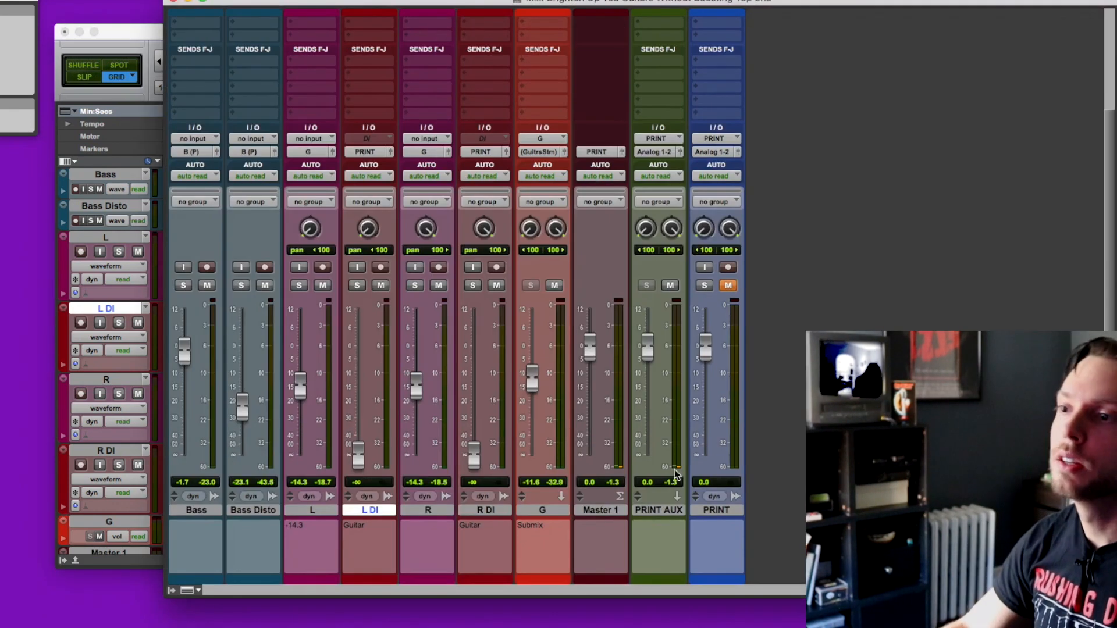
click(314, 512)
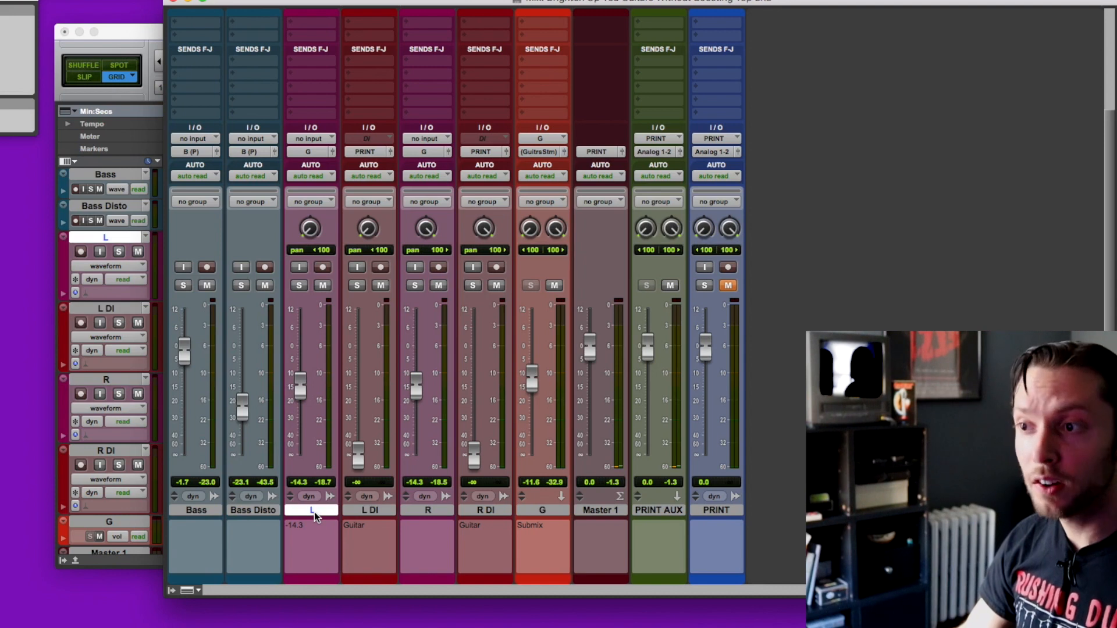
click(443, 512)
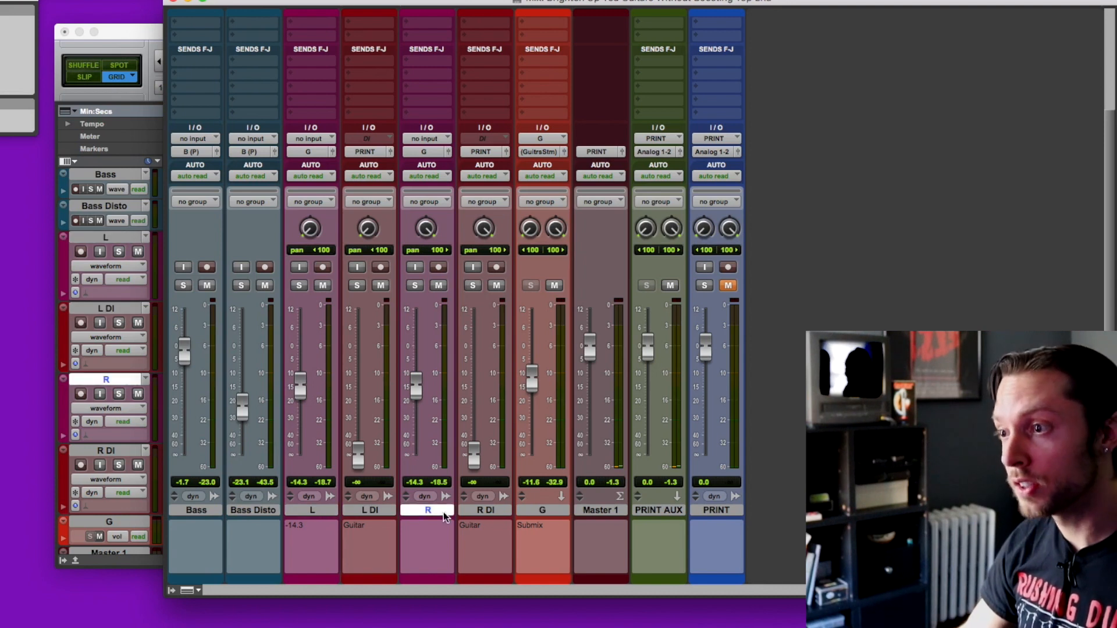
click(543, 512)
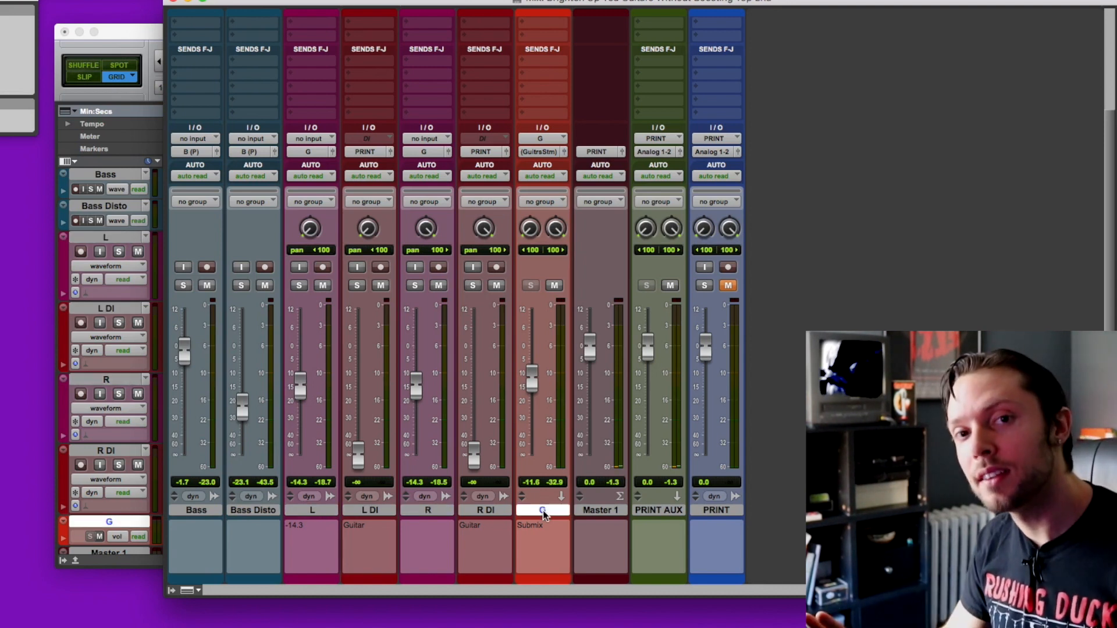
click(307, 511)
click(359, 512)
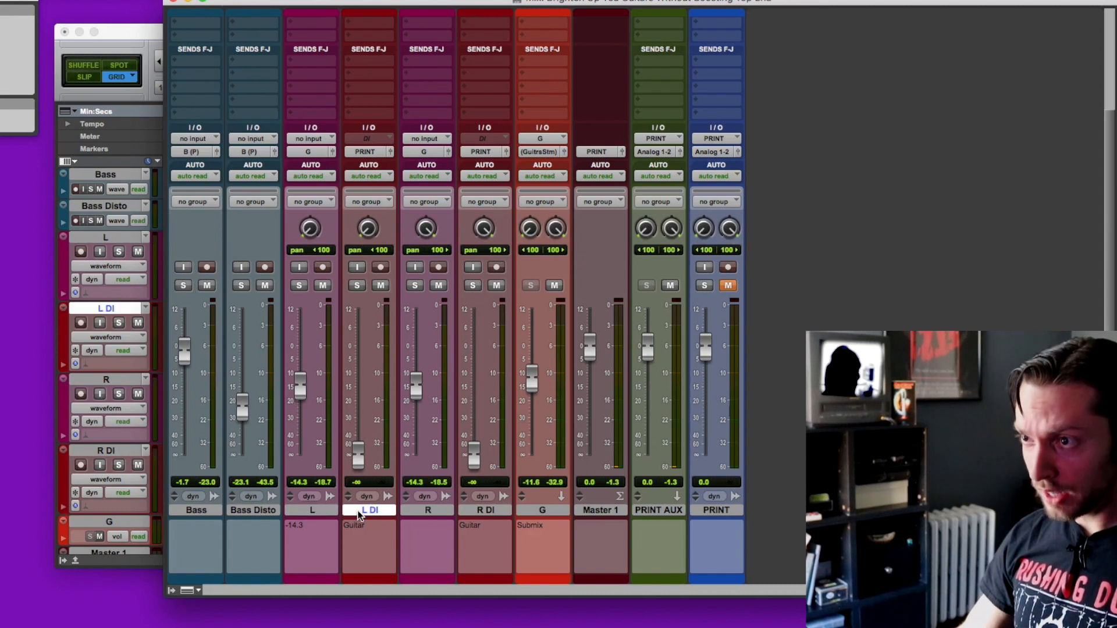
super+click(487, 512)
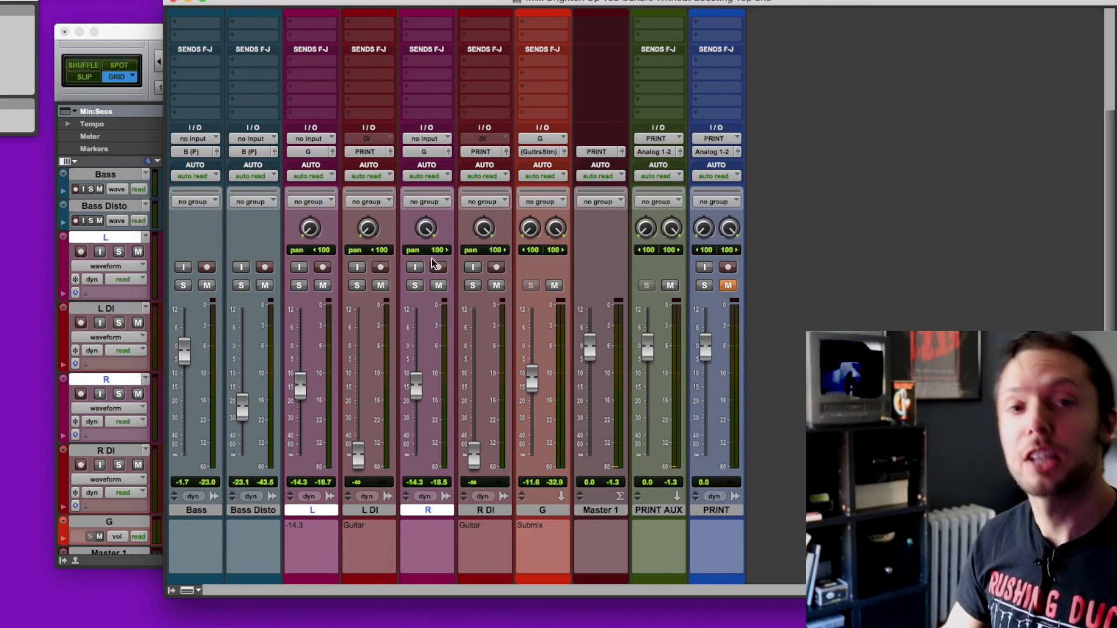
Step: View the TSE X50 v2 amp simulator settings on the L DI track and close the plug-in
scroll(432, 259, up, 5)
click(385, 59)
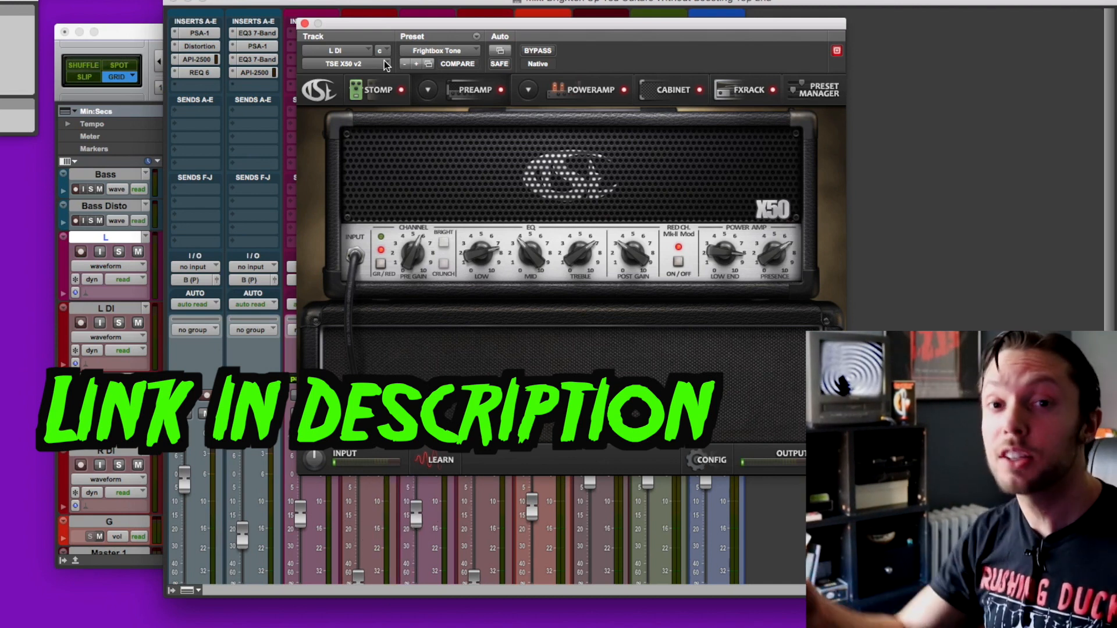
key(super+w)
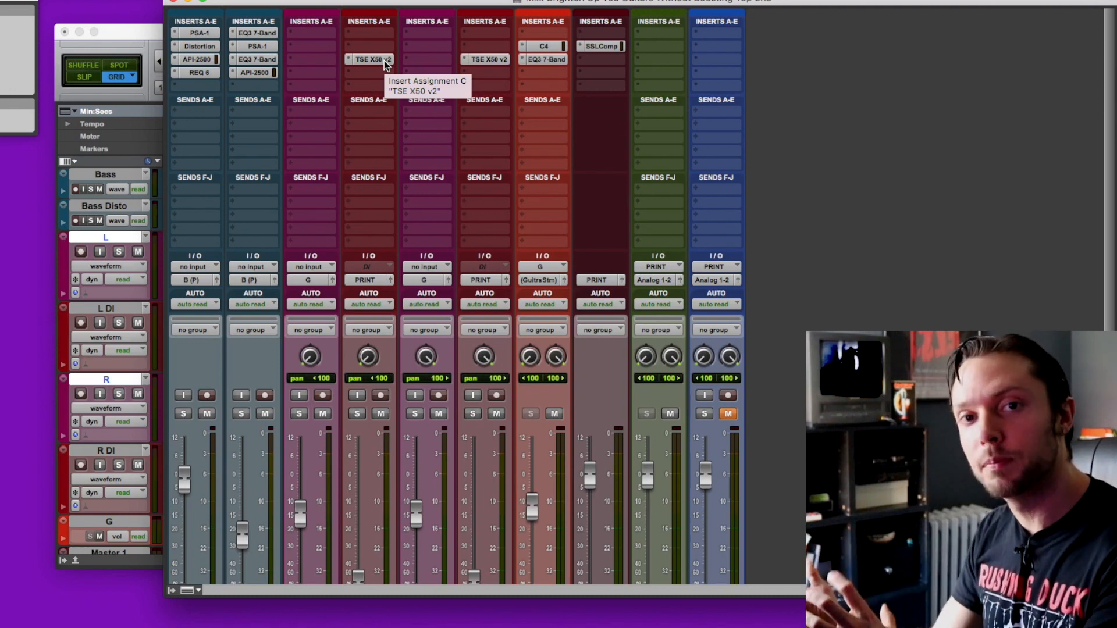
Step: Make the L DI and R DI tracks inactive and hide them both
scroll(399, 270, down, 5)
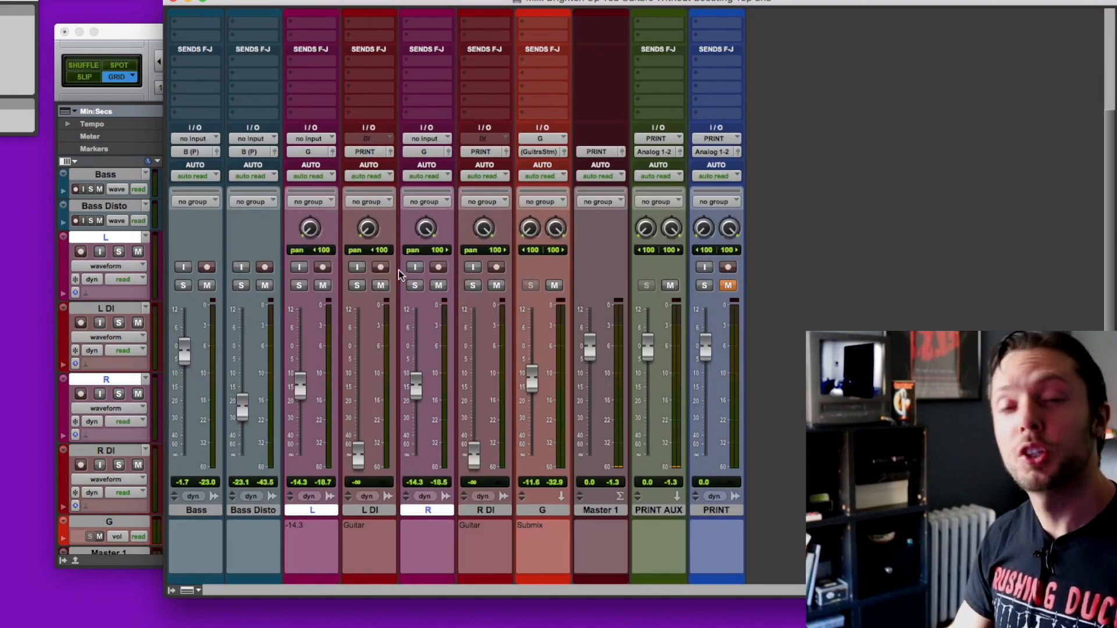
click(372, 510)
super+click(486, 510)
right_click(488, 513)
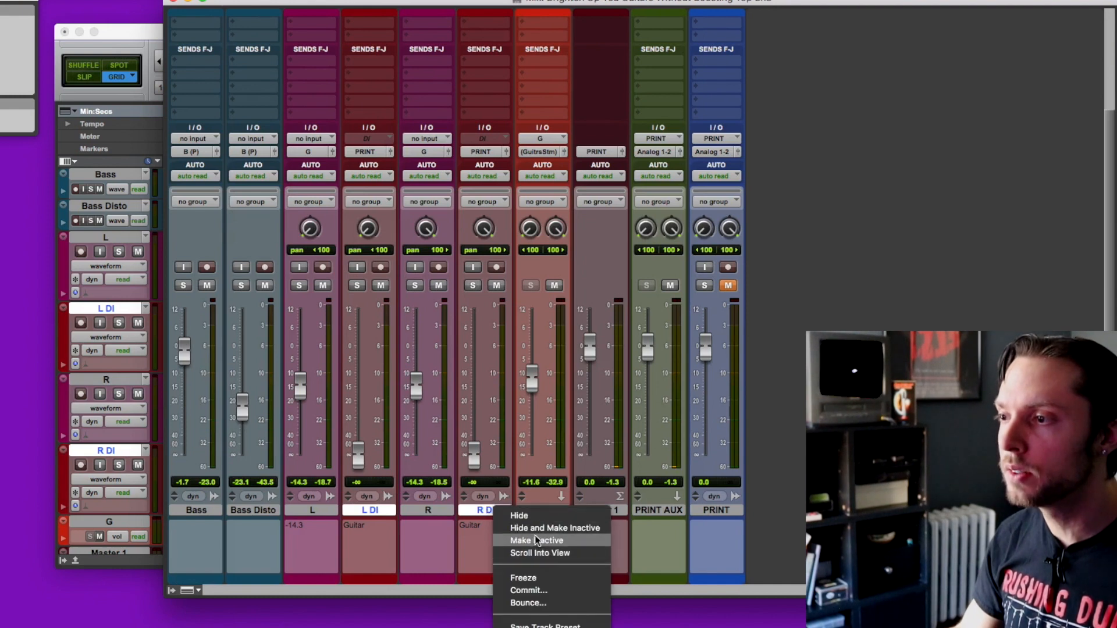
click(536, 536)
right_click(476, 512)
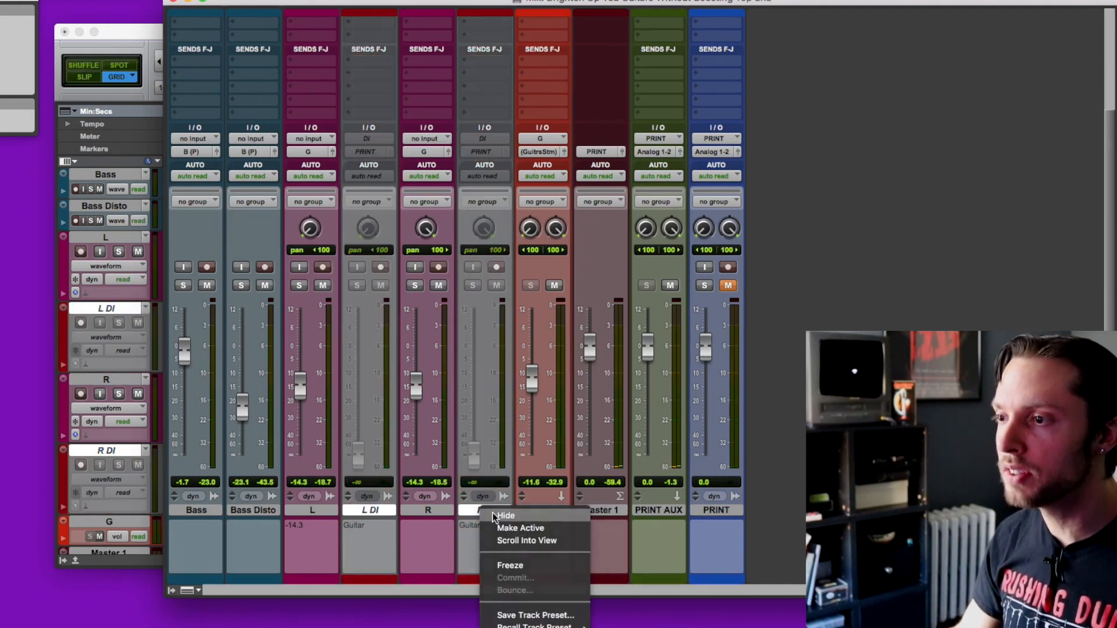
click(493, 518)
Step: Bypass the C4 and EQ3 7-Band inserts on the guitar submix G and listen to the mix
click(314, 512)
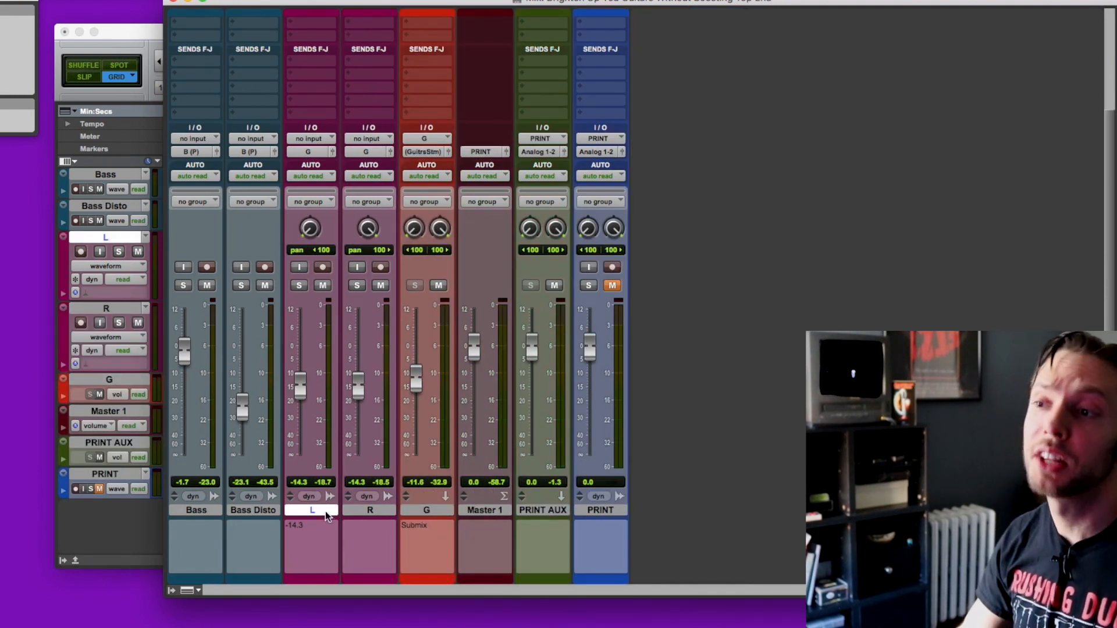
click(360, 511)
click(414, 510)
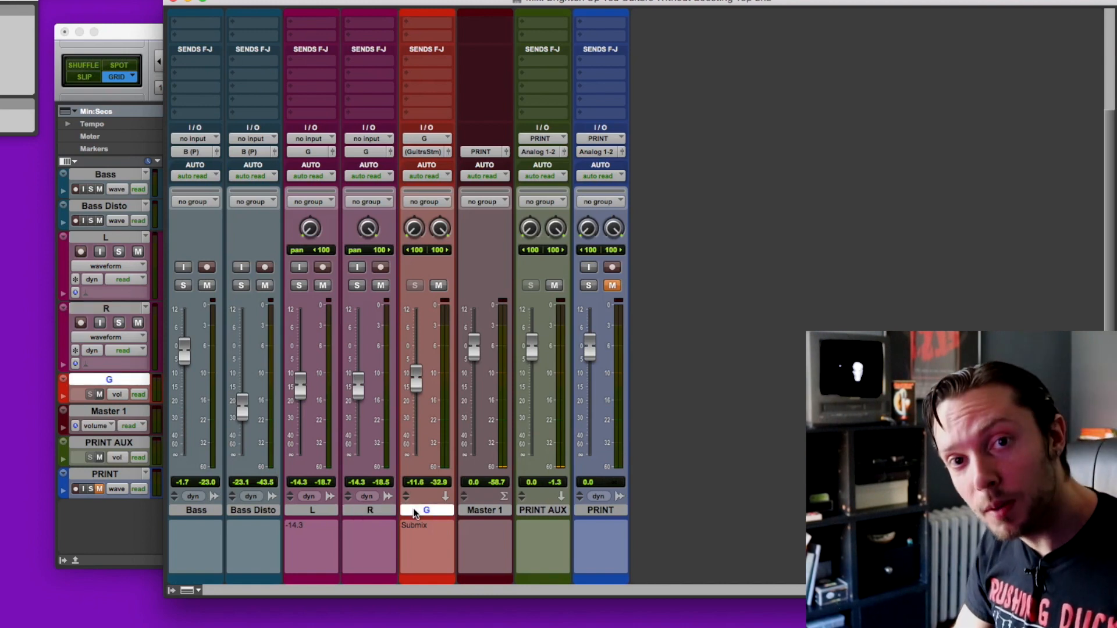
scroll(399, 394, up, 4)
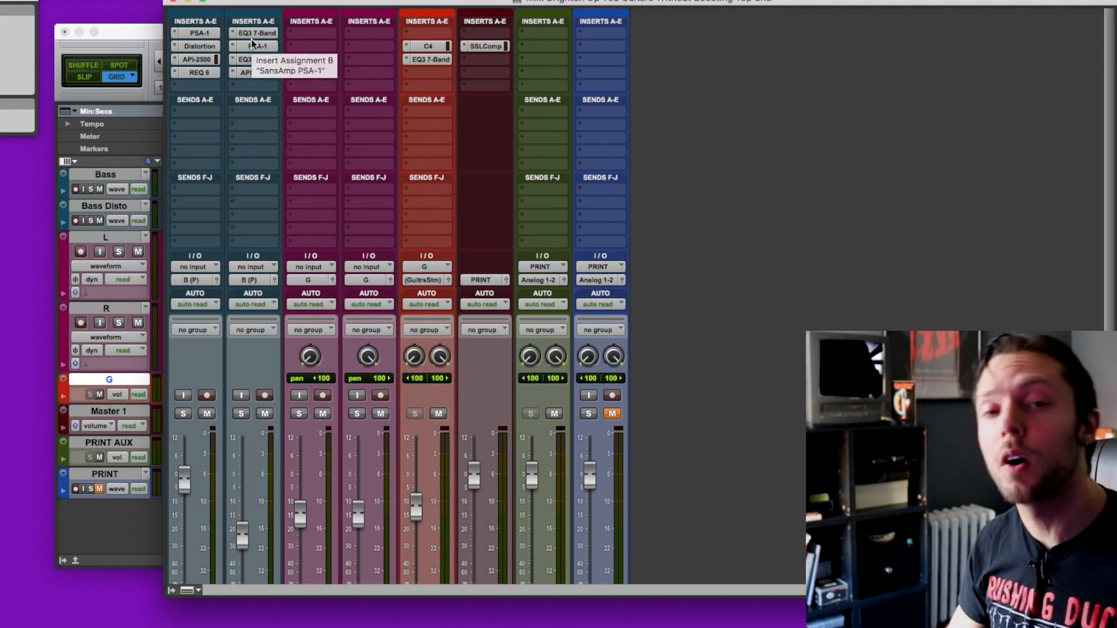
key(shift+a)
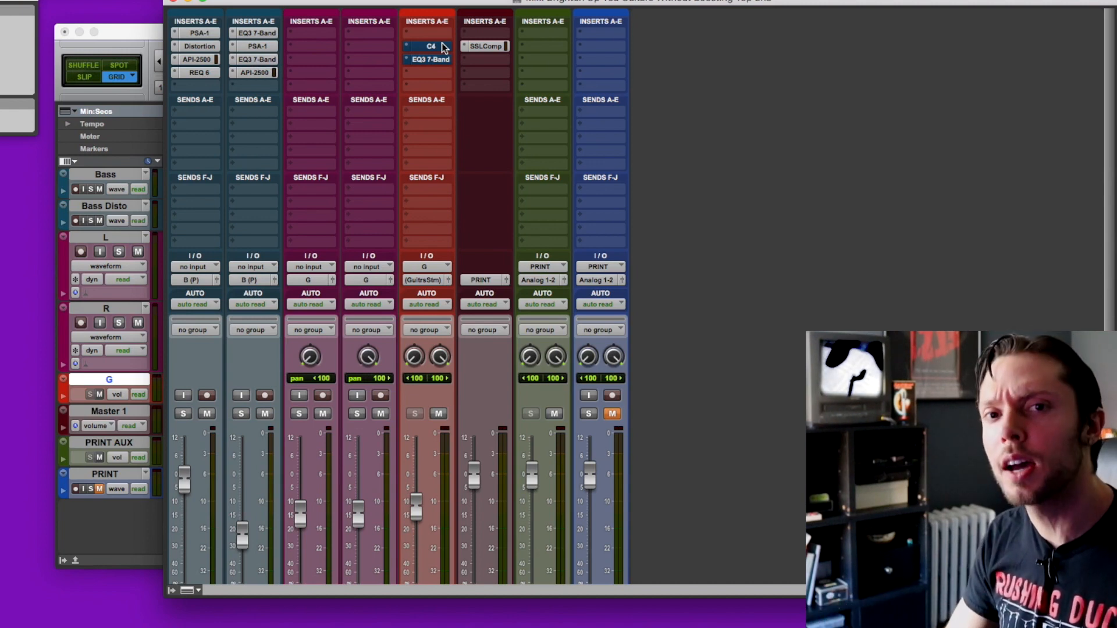
key(super+equal)
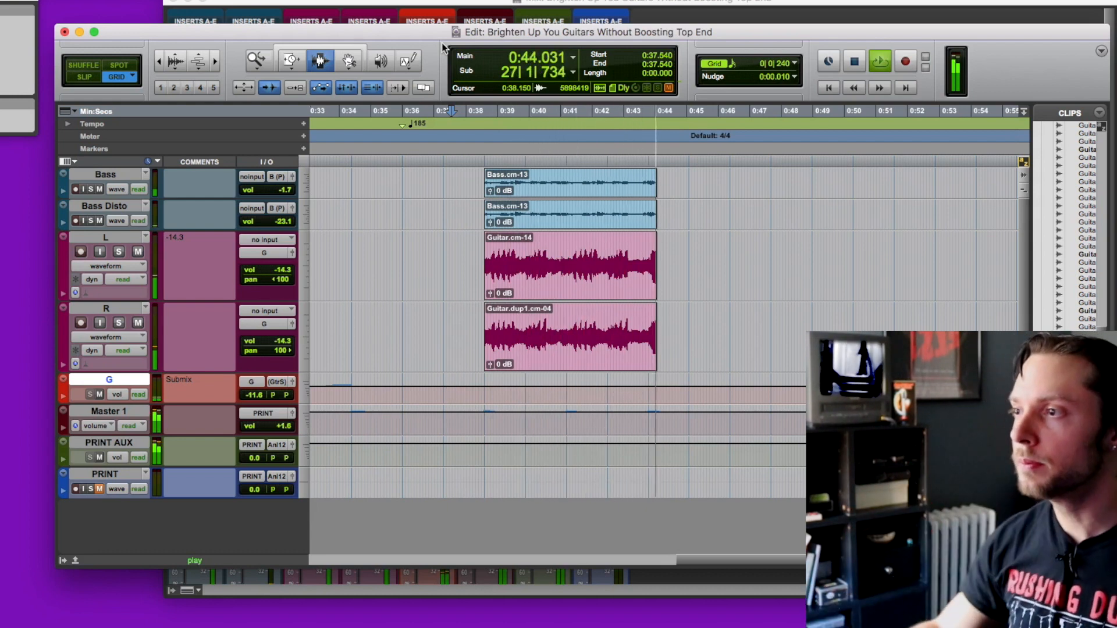
key(super+equal)
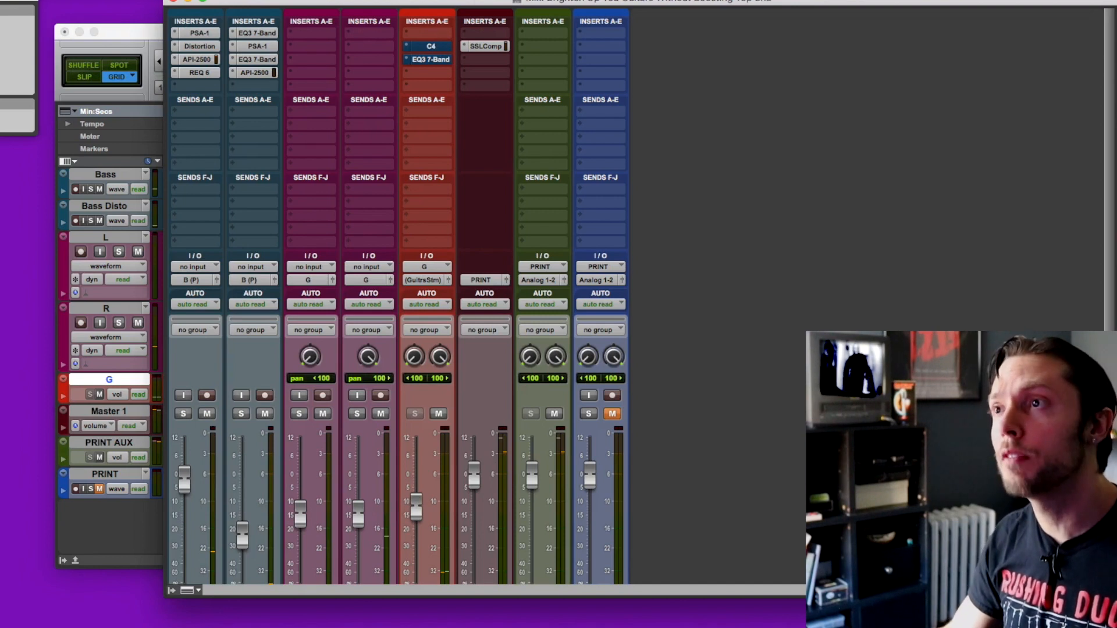
Step: Make the existing C4 and EQ3 7-Band inserts on submix G inactive and play the mix without them
ctrl+super+click(427, 48)
key(super+equal)
key(space)
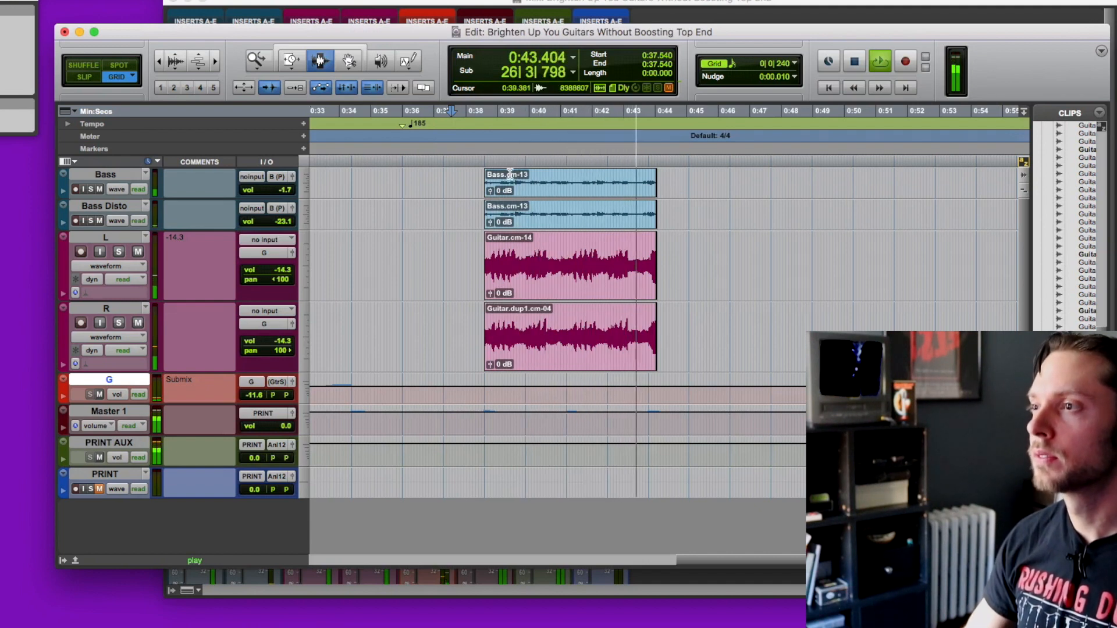
Step: Solo the L and R guitar tracks together and play them back from 0:37.540
key(super+equal)
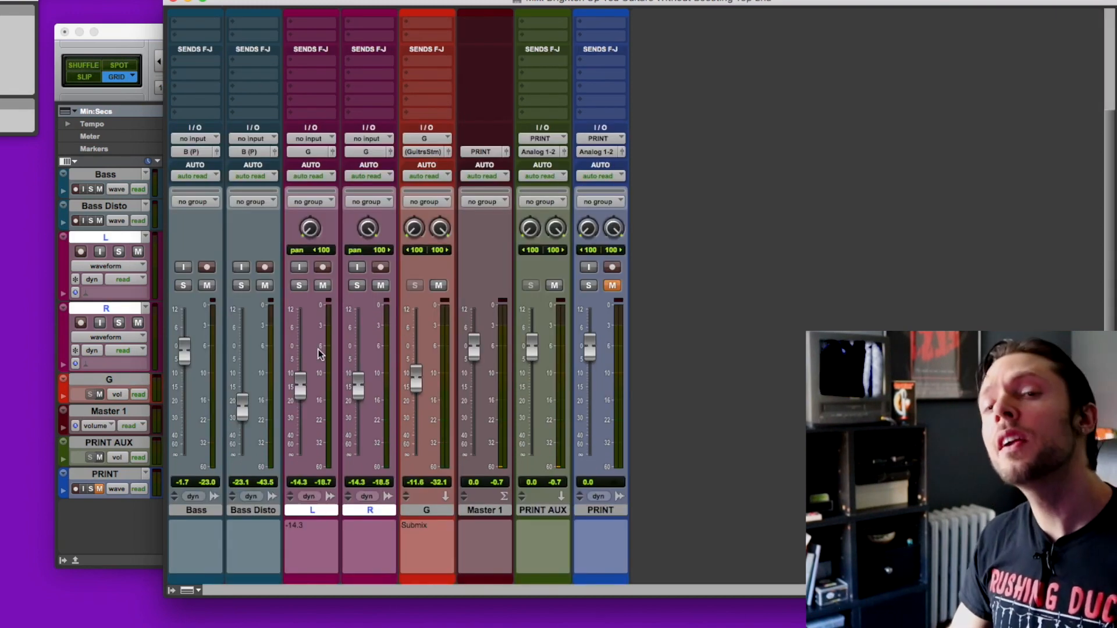
click(292, 289)
key(space)
key(super+equal)
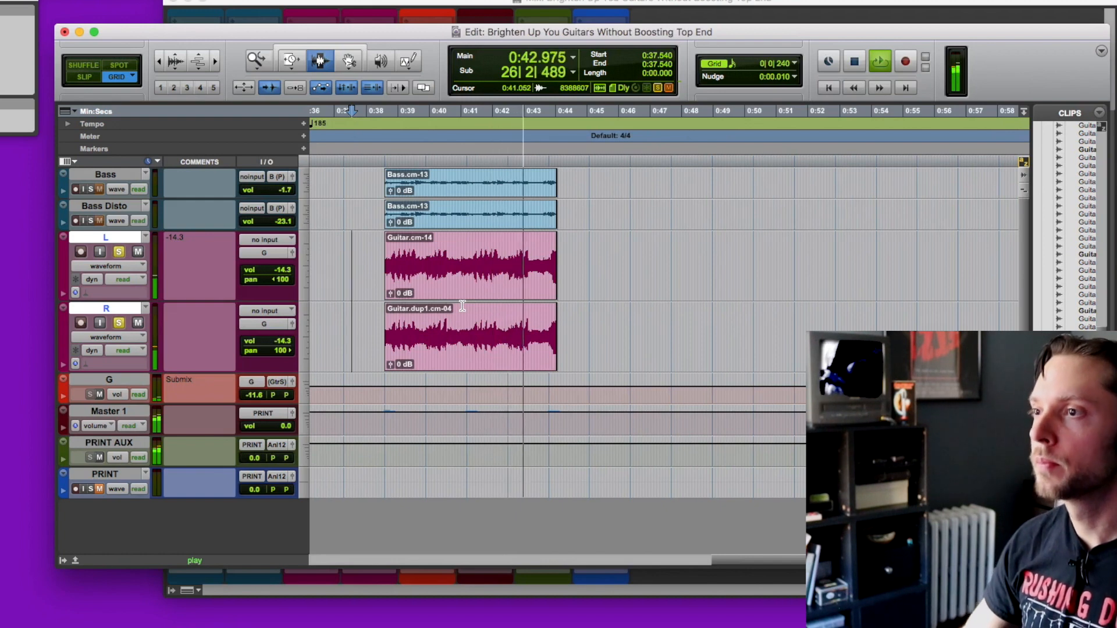
key(space)
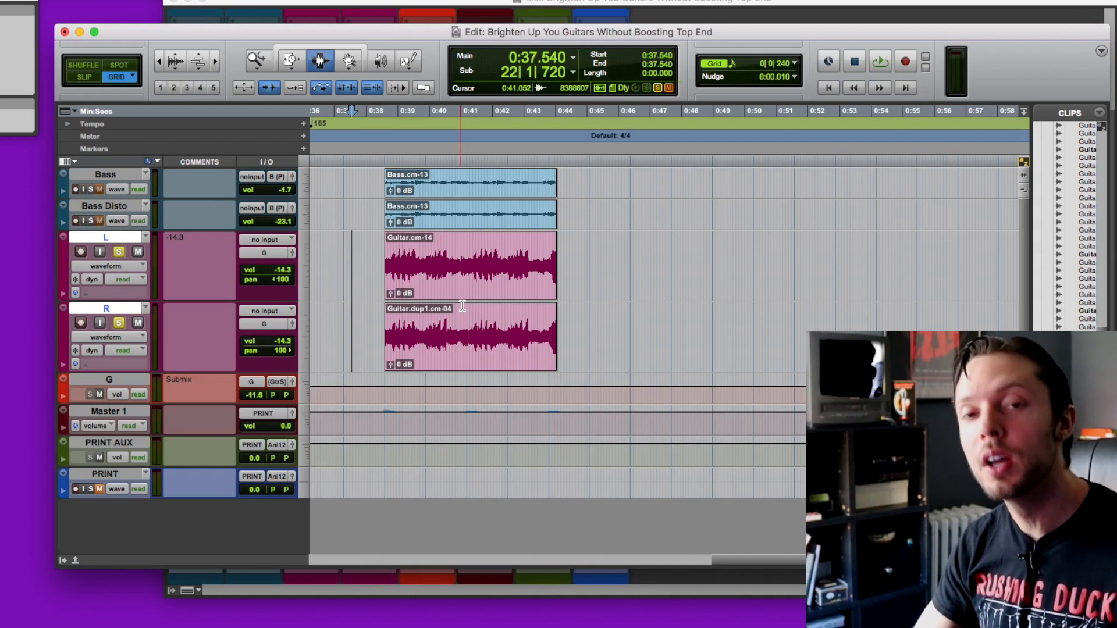
Step: Insert a new EQ3 7-Band in insert slot D of the guitar submix G and start playback
key(super+equal)
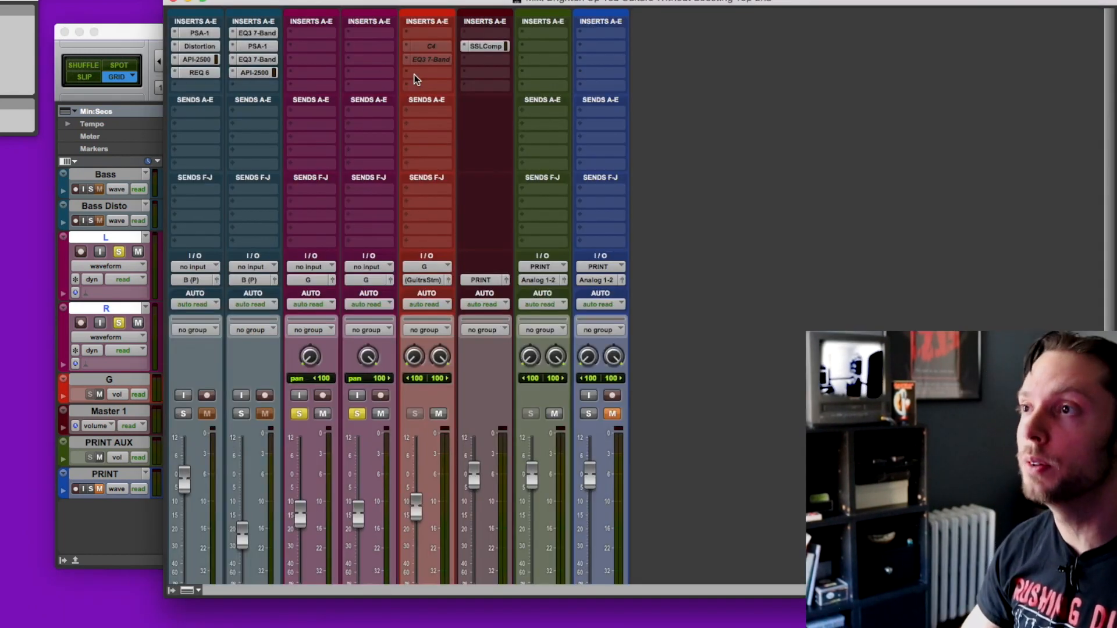
click(415, 74)
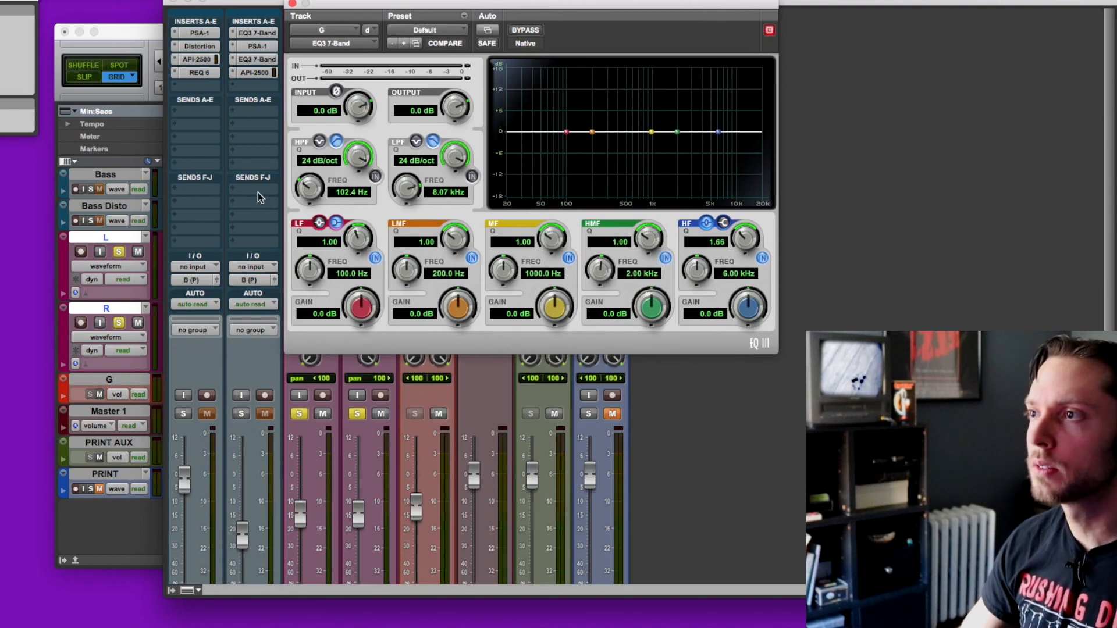
key(space)
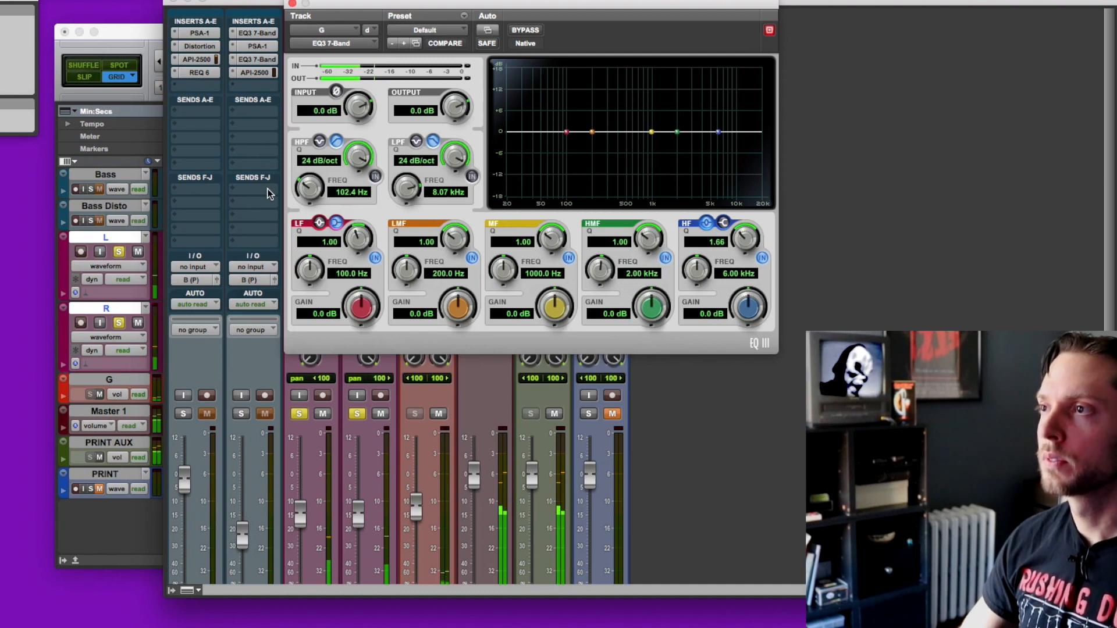
Step: Enable the EQ's high-pass filter on submix G, compare it on and off, and set its frequency to 71.4 Hz
click(375, 176)
drag(310, 187, 306, 203)
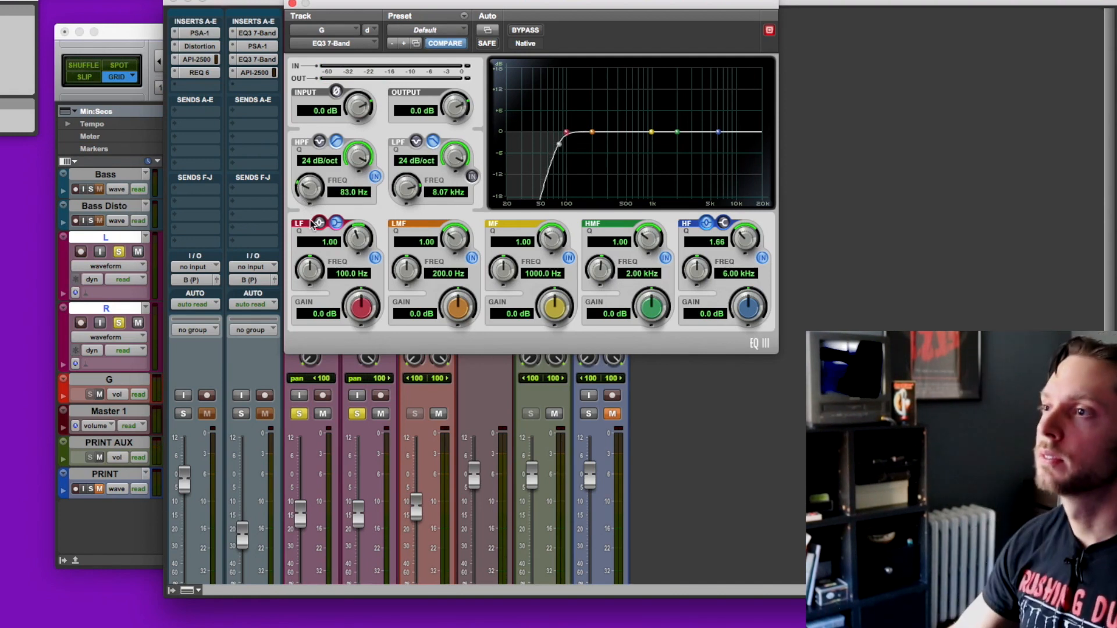
key(space)
click(376, 177)
click(375, 177)
drag(316, 194, 315, 205)
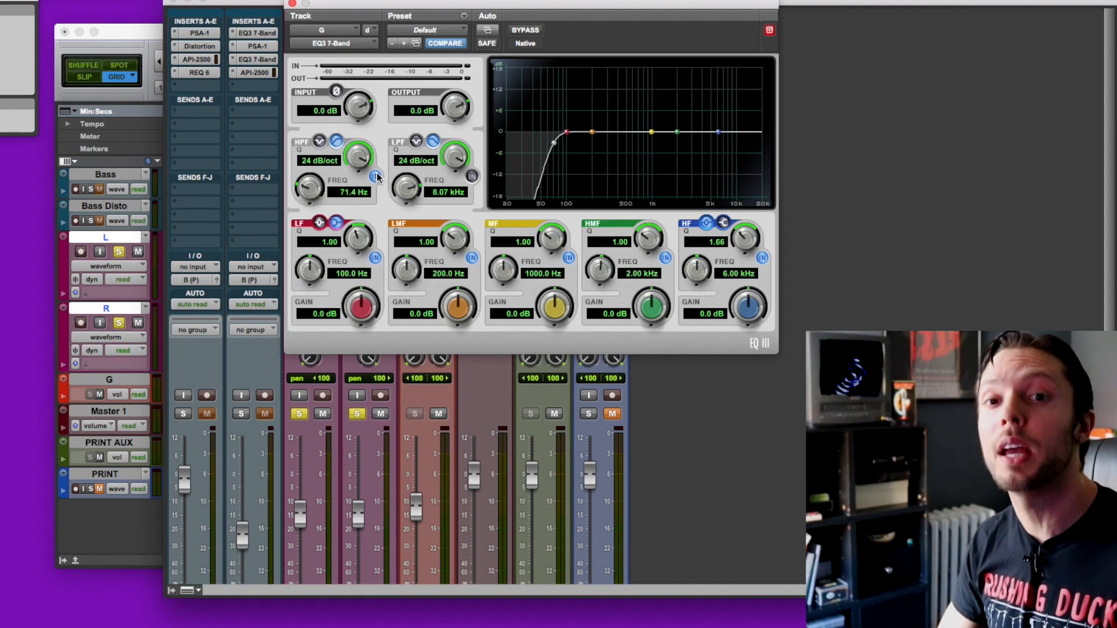
Step: Enable the EQ's low-pass filter, set its frequency to 11.69 kHz, and compare the guitars with it on and off
click(472, 177)
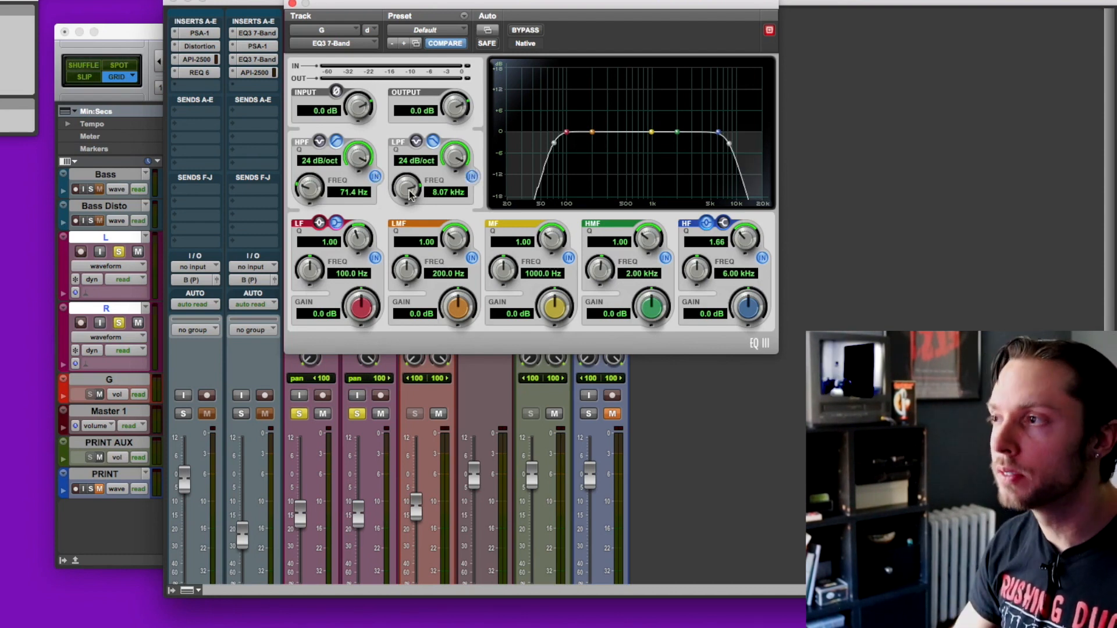
drag(407, 194, 413, 167)
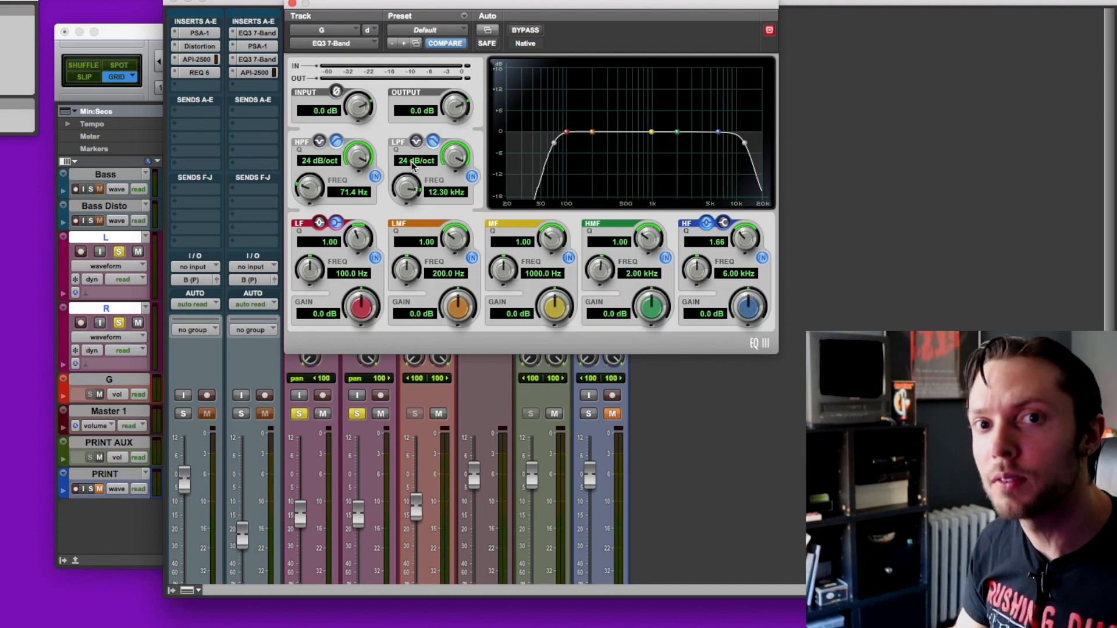
key(space)
click(472, 176)
click(472, 177)
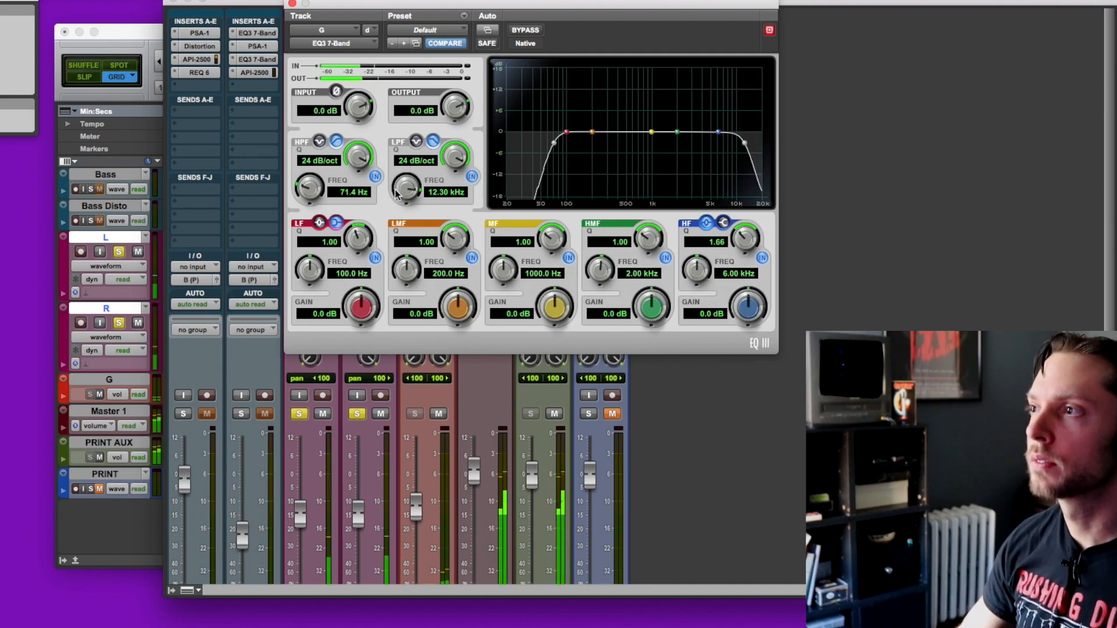
drag(392, 187, 396, 187)
click(472, 176)
click(472, 176)
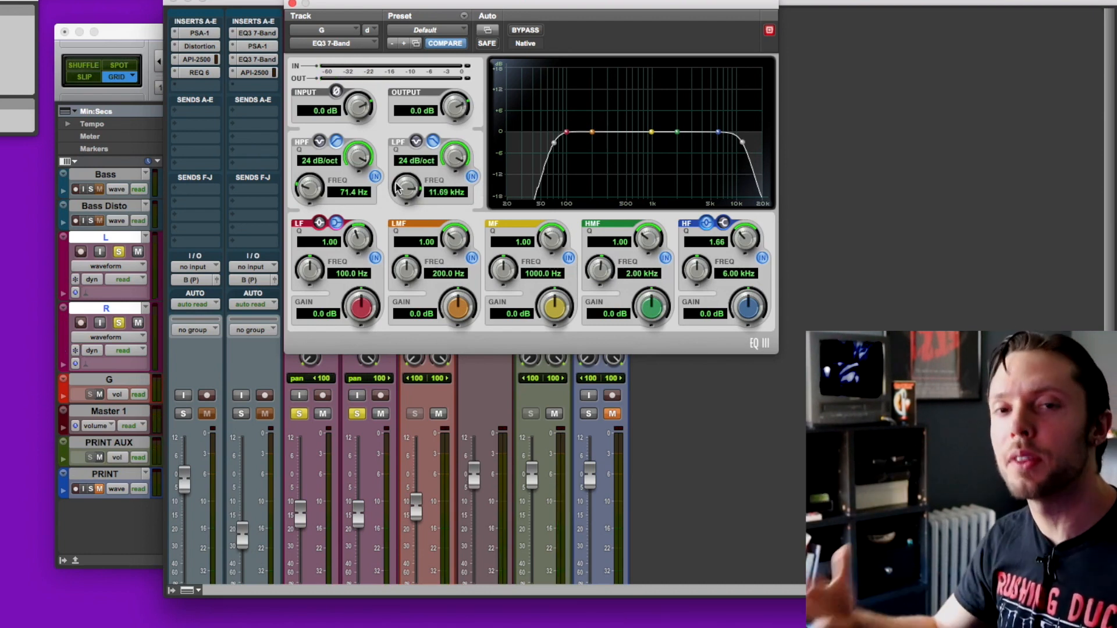
Step: Try boosting the HMF band of submix G's EQ at 4.42 kHz while the soloed guitars play
key(super+equal)
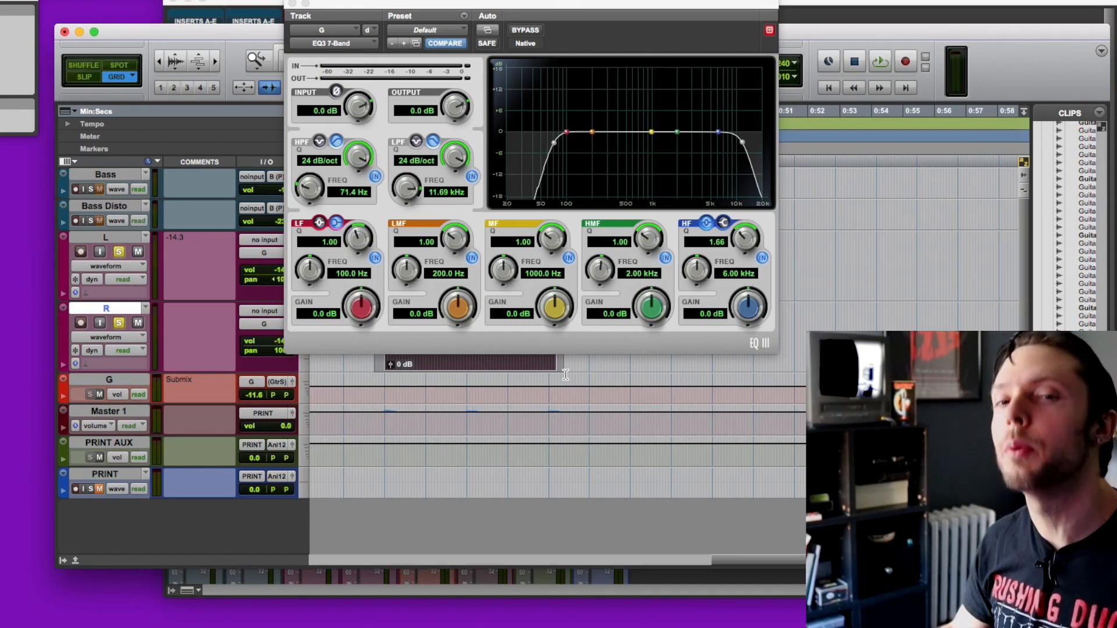
key(space)
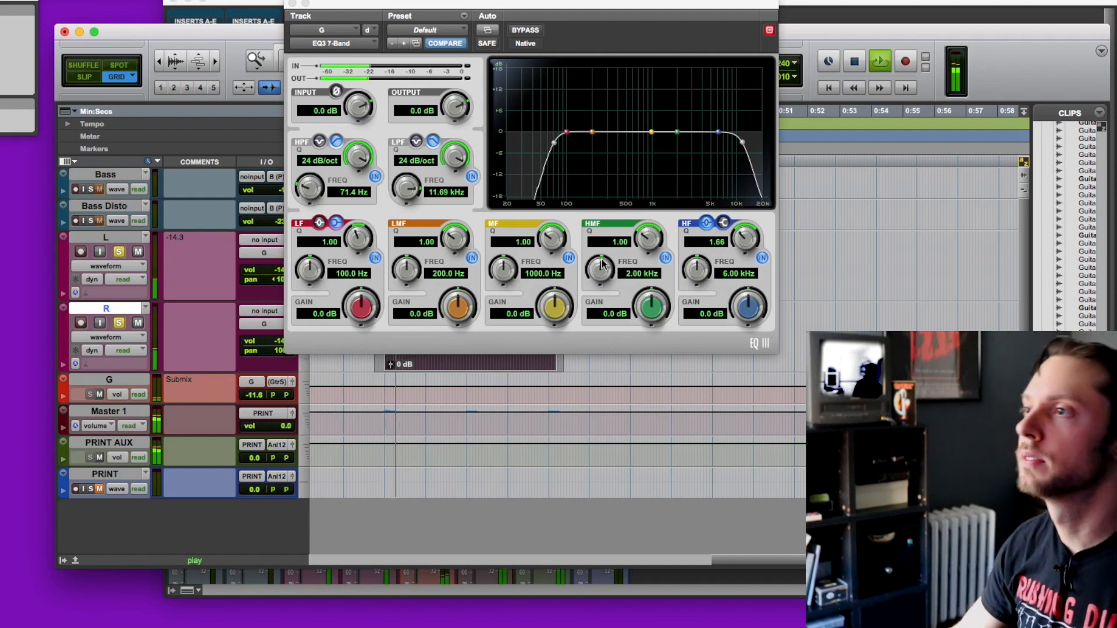
click(683, 137)
drag(683, 138, 706, 117)
key(space)
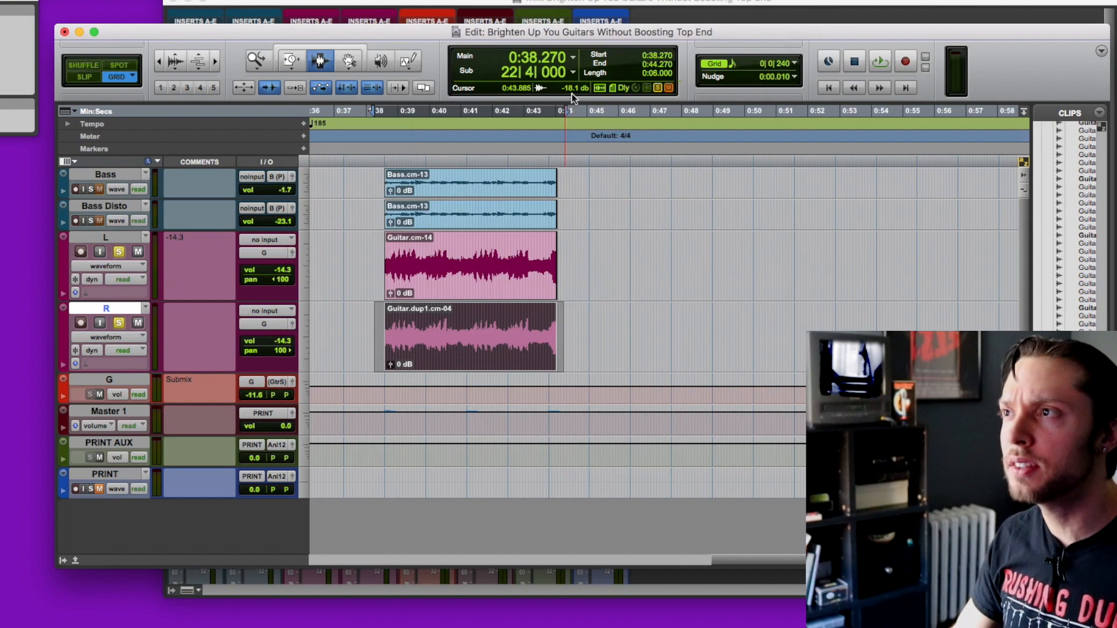
Step: Play the full mix with the guitars unsoloed and check the tracks in the mixer
key(super+equal)
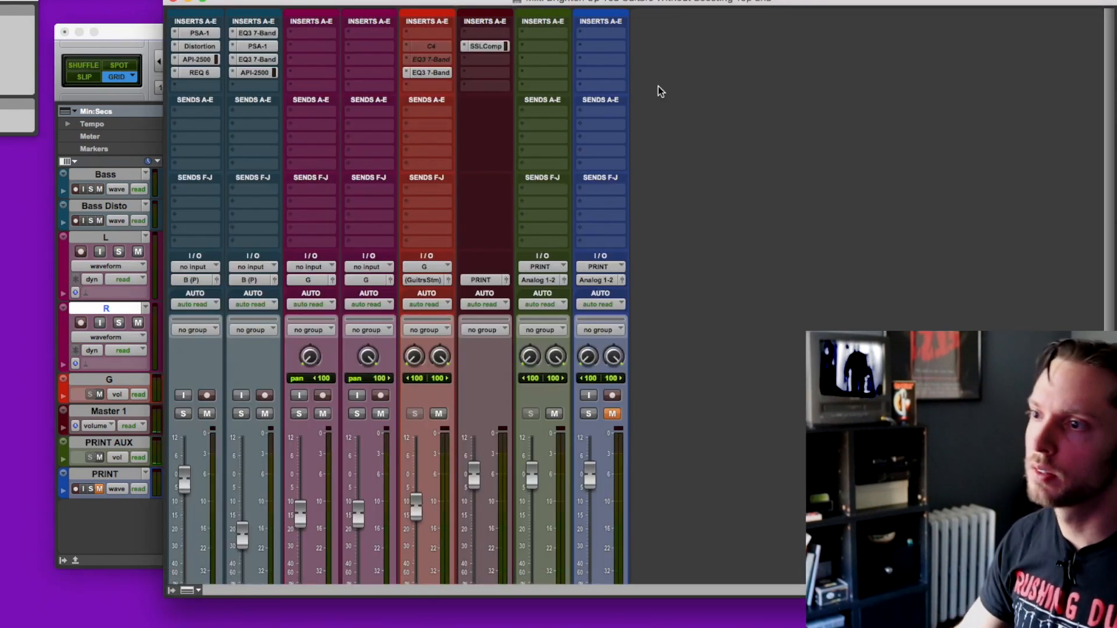
key(super+equal)
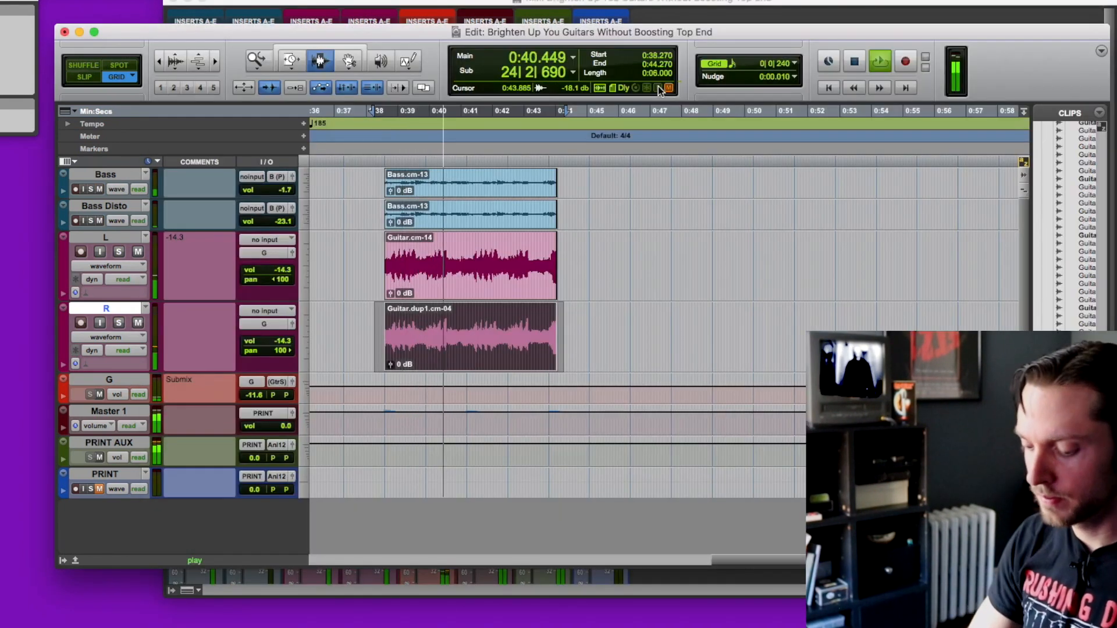
key(super+equal)
scroll(563, 211, down, 3)
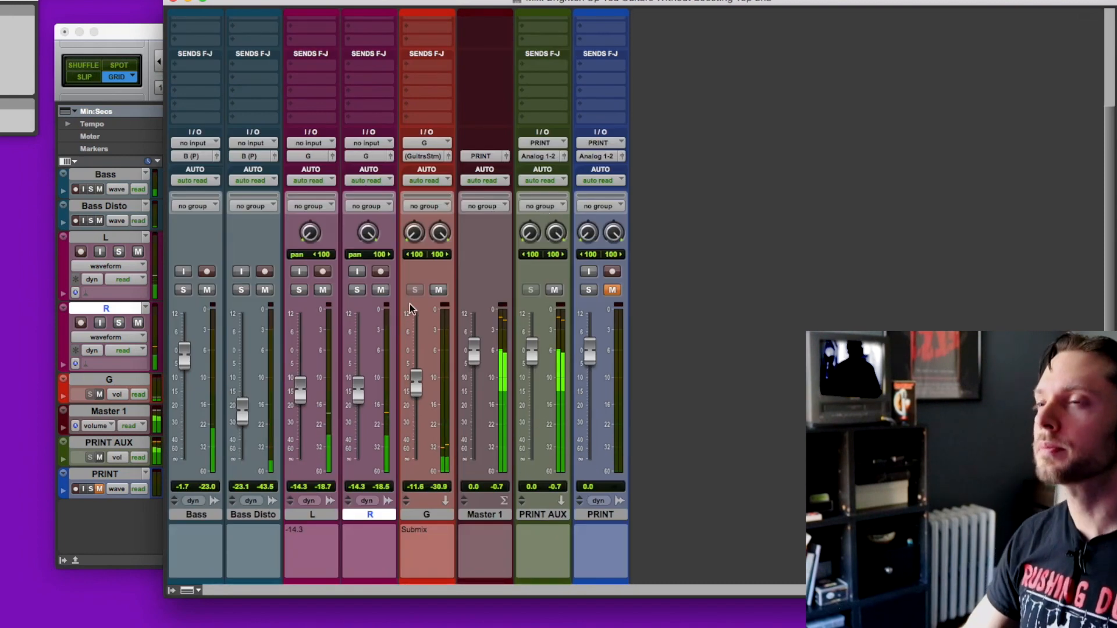
scroll(410, 308, up, 3)
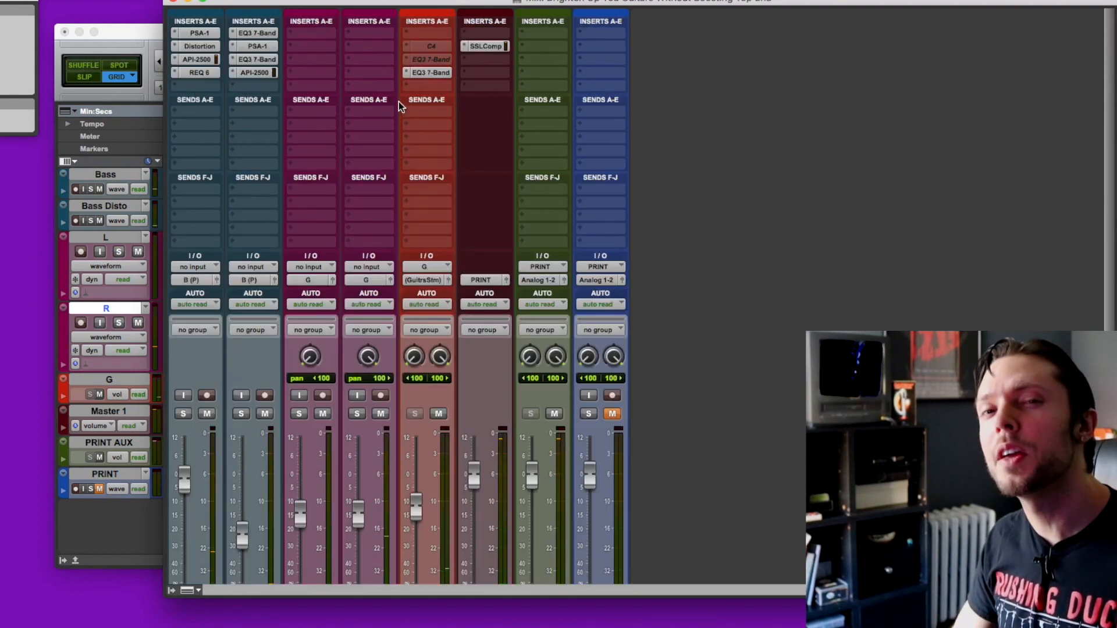
Step: Replace the HMF boost with gentle cuts during playback: LMF -0.9 dB at 400.6 Hz, MF -1.7 dB at 726.7 Hz, HMF -0.3 dB at 1.48 kHz
click(431, 73)
alt+click(657, 306)
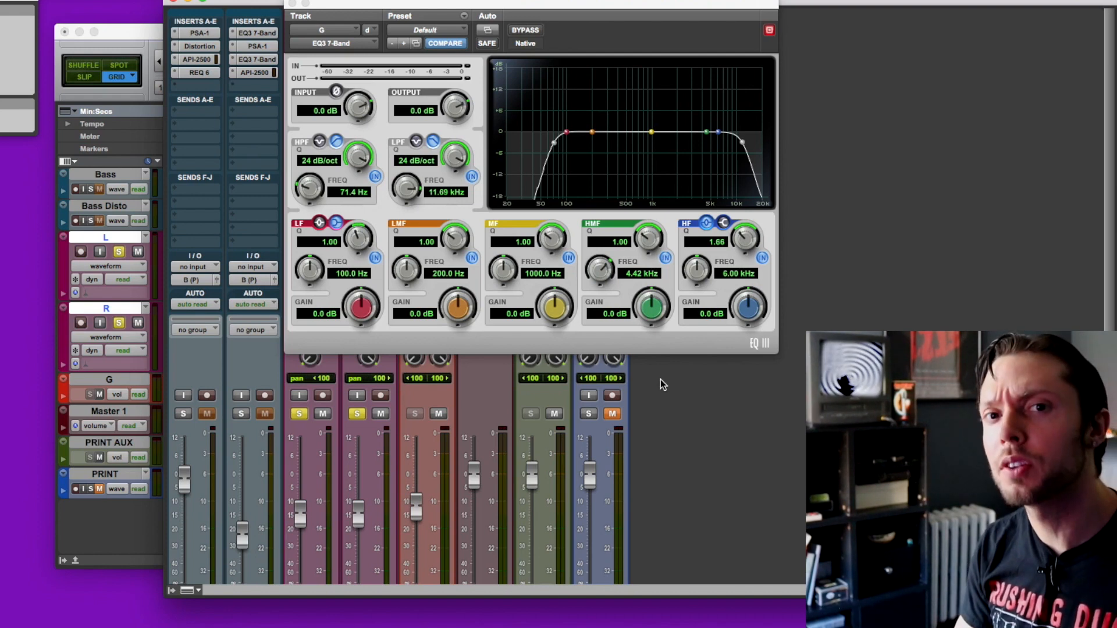
key(space)
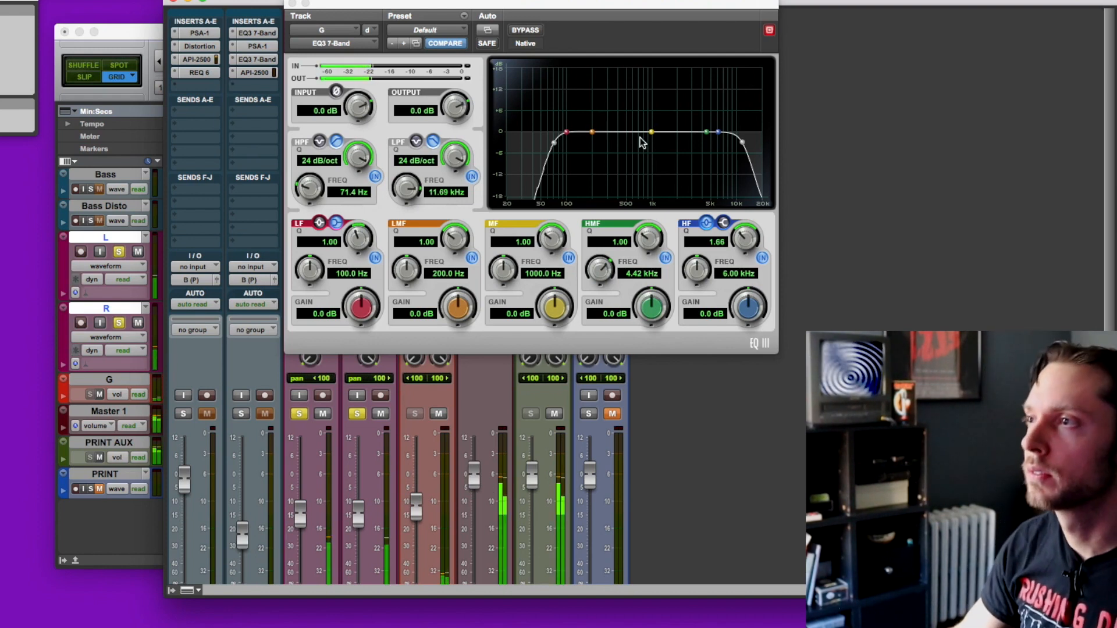
drag(652, 135, 617, 136)
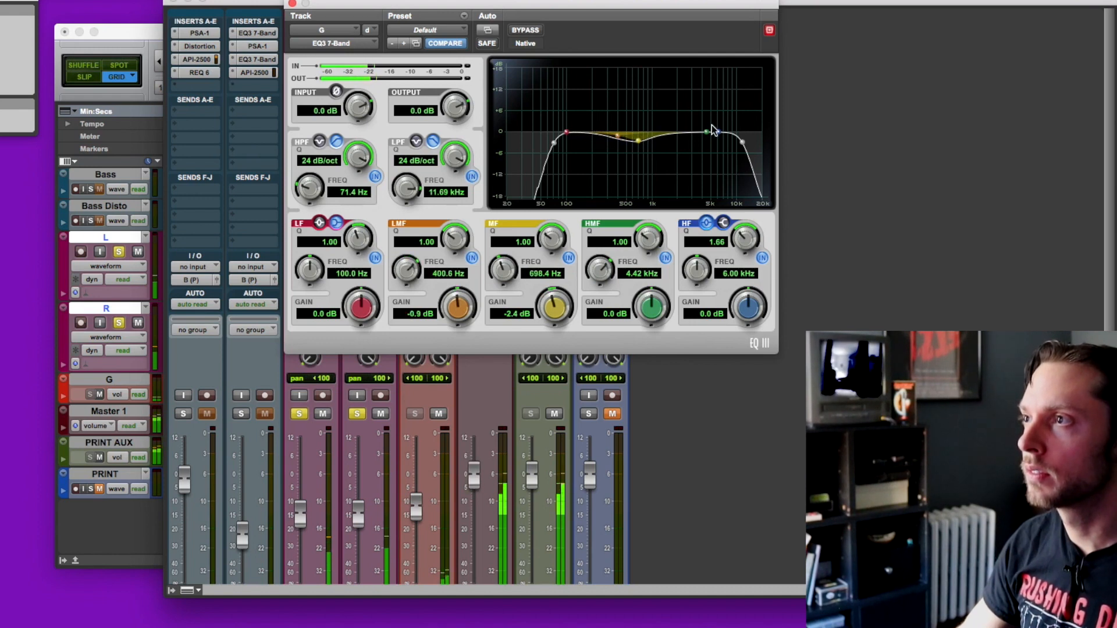
drag(705, 135, 643, 144)
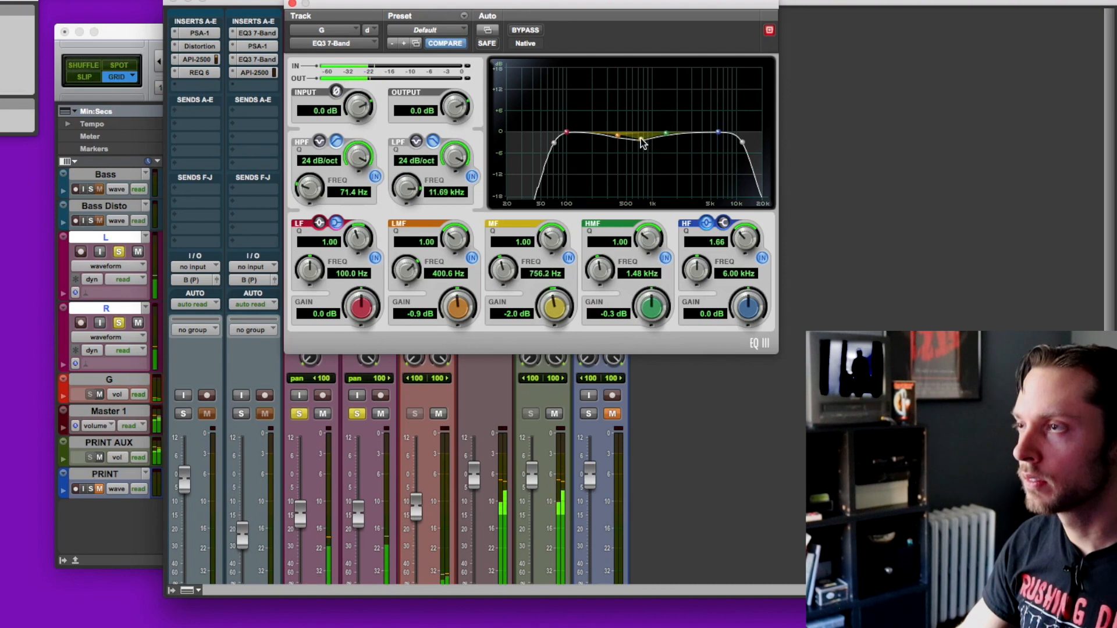
Step: Compare the guitars with the EQ bypassed and active, and set the LMF gain to -1.5 dB
click(522, 30)
click(522, 31)
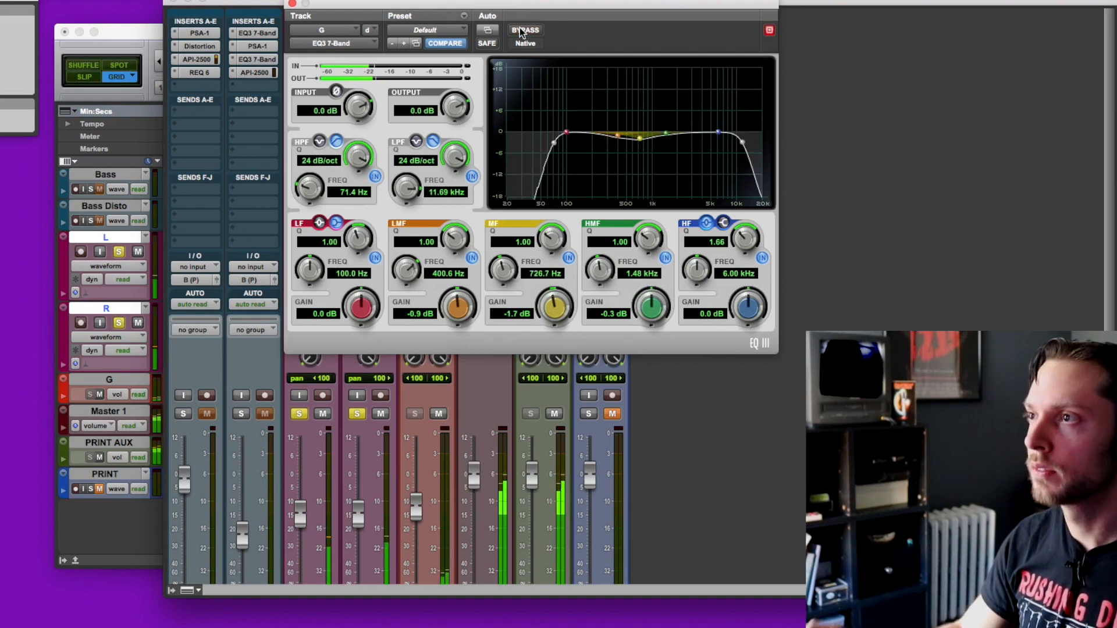
drag(618, 135, 619, 141)
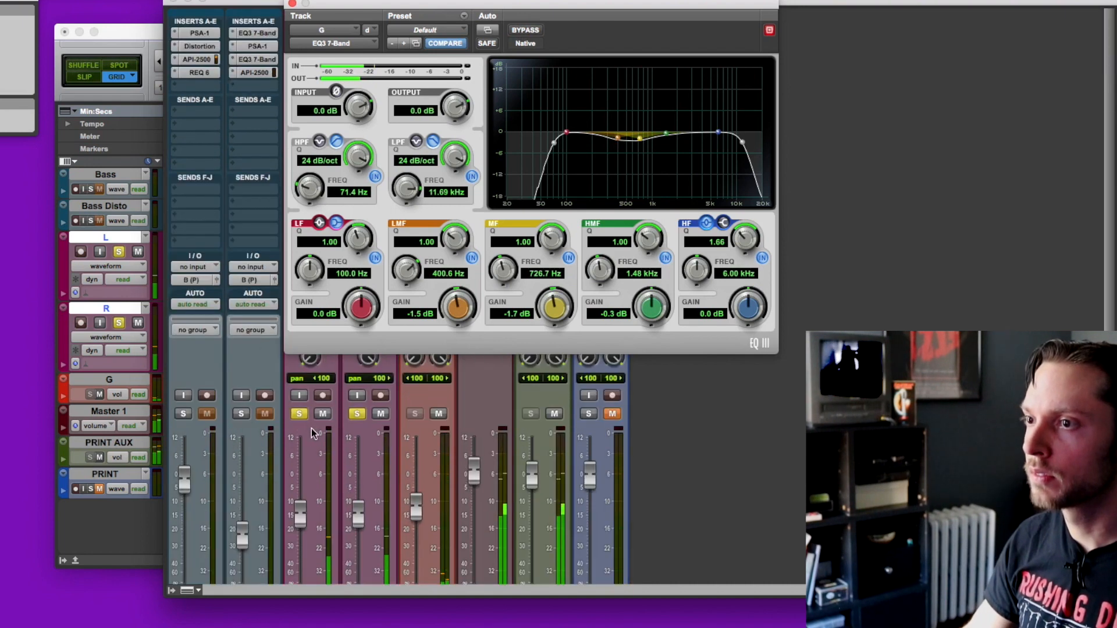
Step: Audition the guitars in the full mix and soloed again, then compare them with the EQ bypassed and active
click(304, 413)
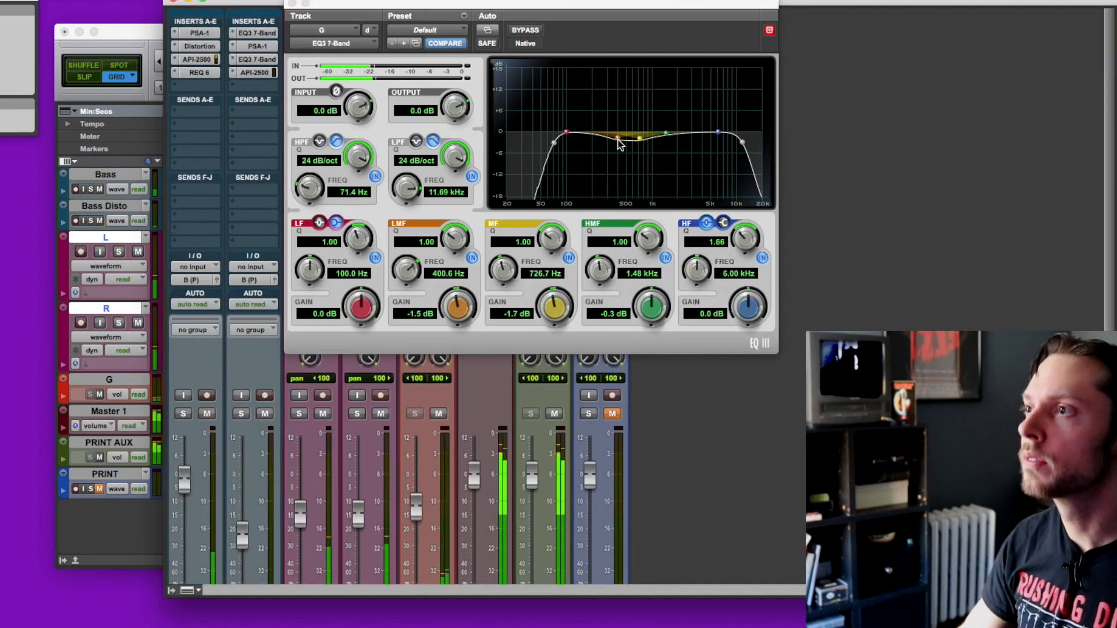
click(297, 415)
click(357, 414)
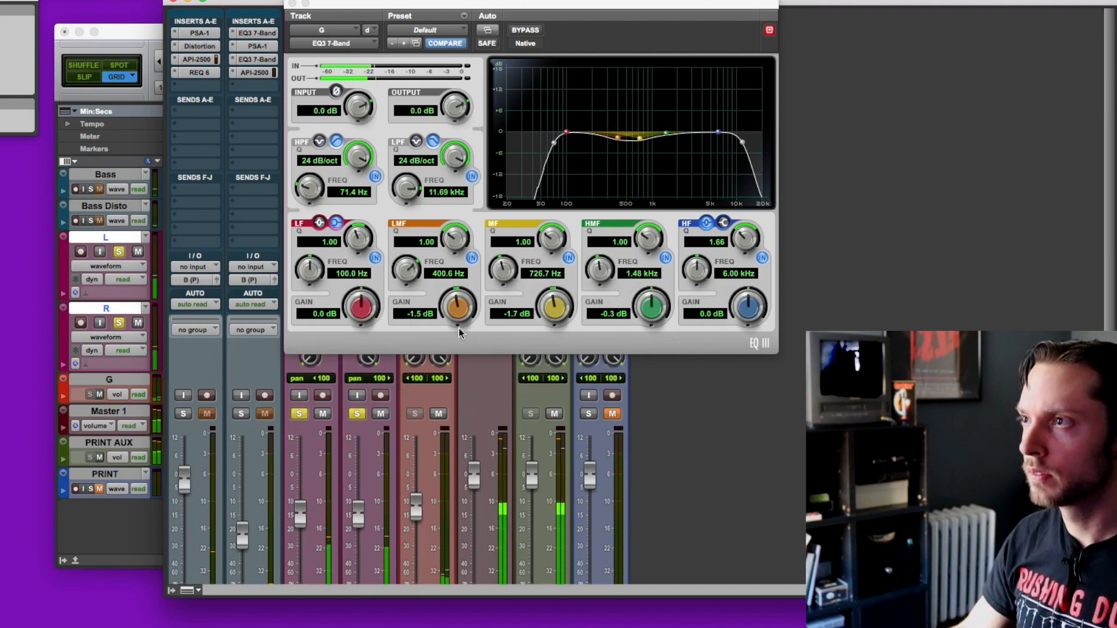
click(527, 31)
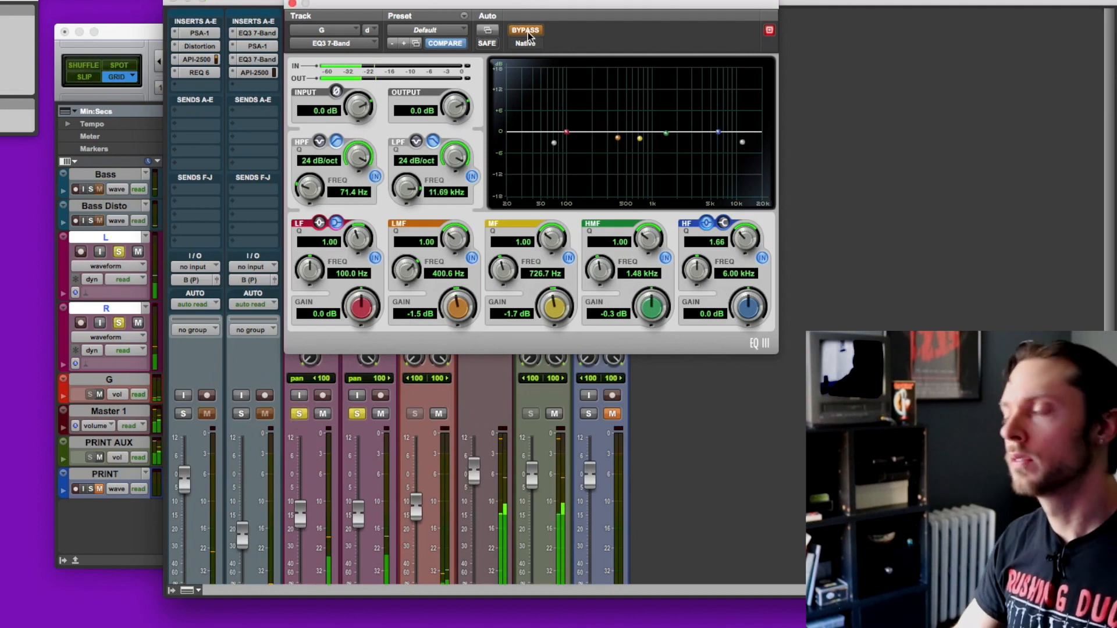
click(528, 34)
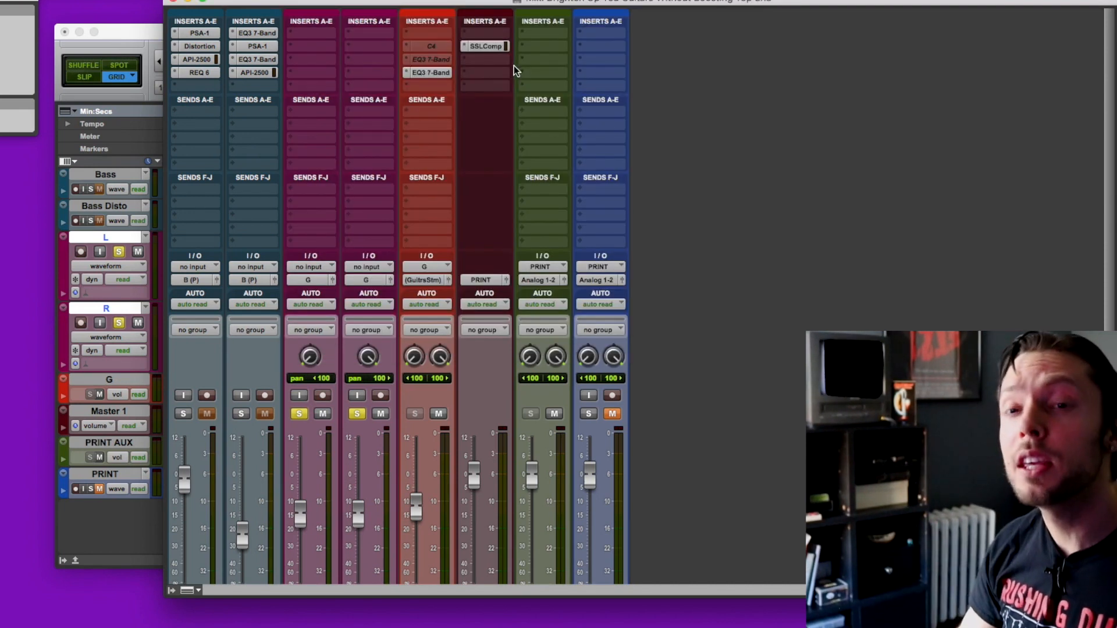
Step: Insert a C4 multiband processor on the guitar submix G, ahead of the new EQ3 7-Band
click(408, 86)
mouse_move(489, 152)
click(576, 165)
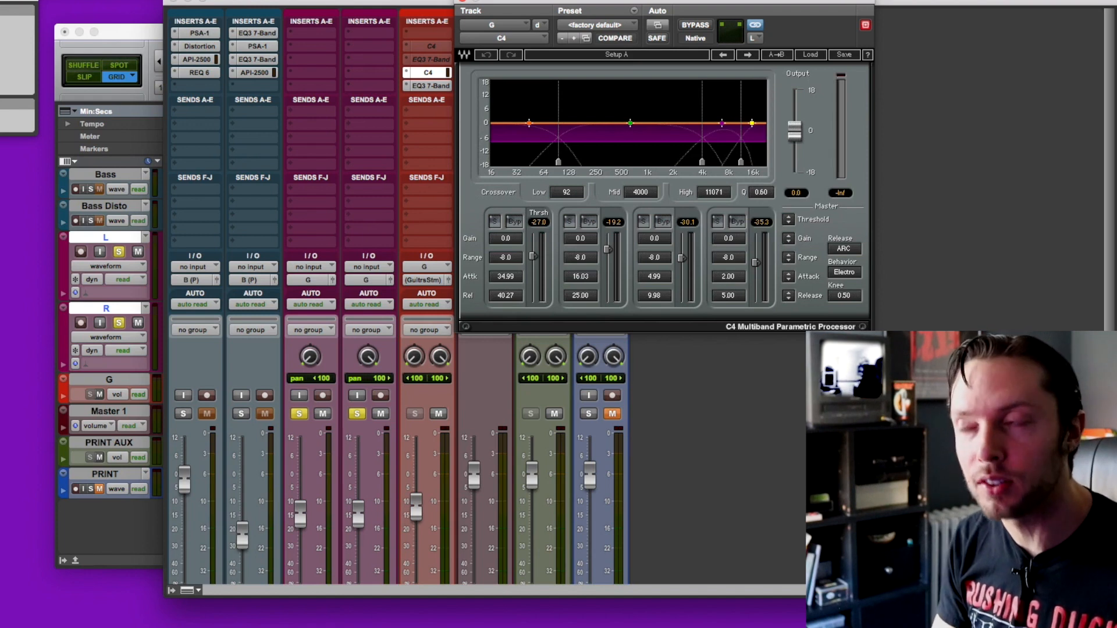
Step: Bypass the C4's first, third and fourth bands, and set the crossovers to 88 Hz low and 255 Hz mid
click(664, 221)
click(515, 222)
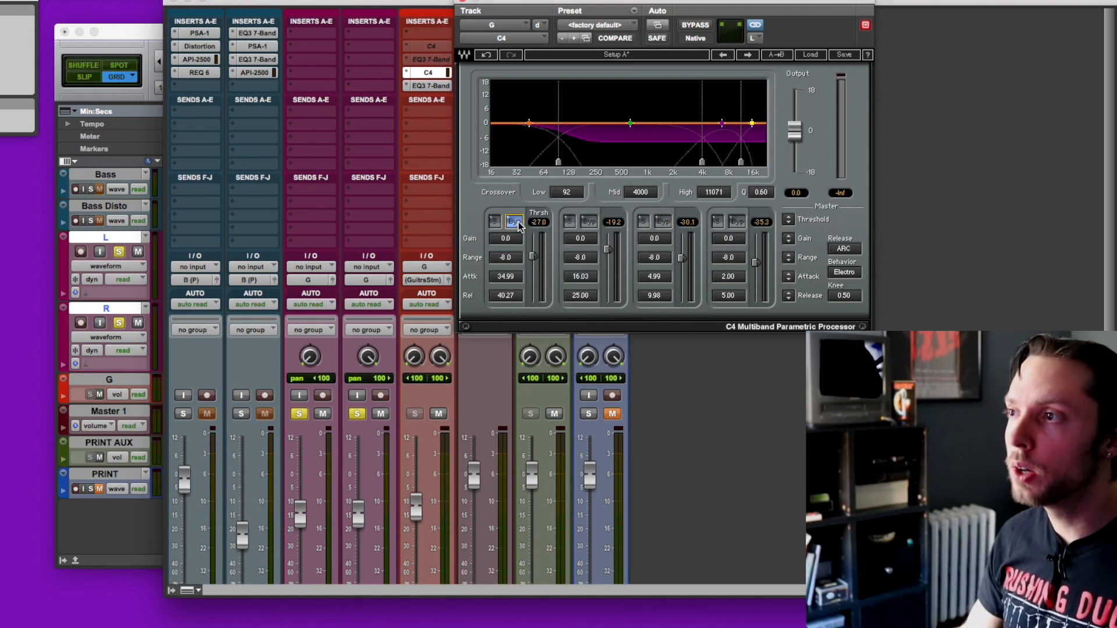
click(664, 222)
click(737, 222)
drag(703, 163, 595, 163)
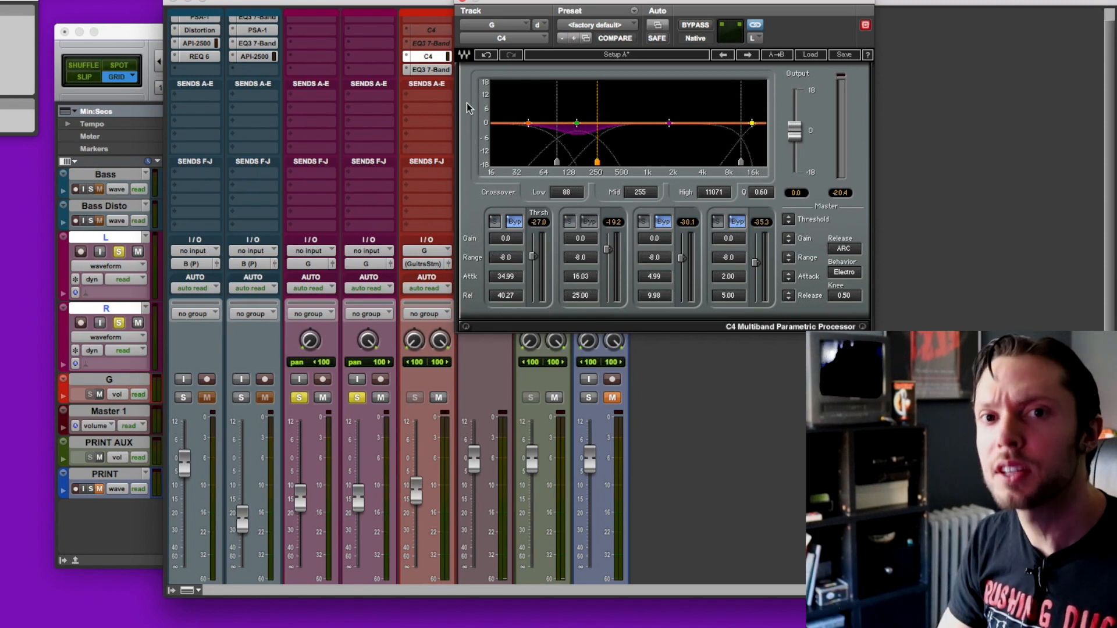
Step: Set the C4's second-band threshold to -34.6 and mid crossover to 253 Hz during playback, and compare the processor bypassed and active
key(space)
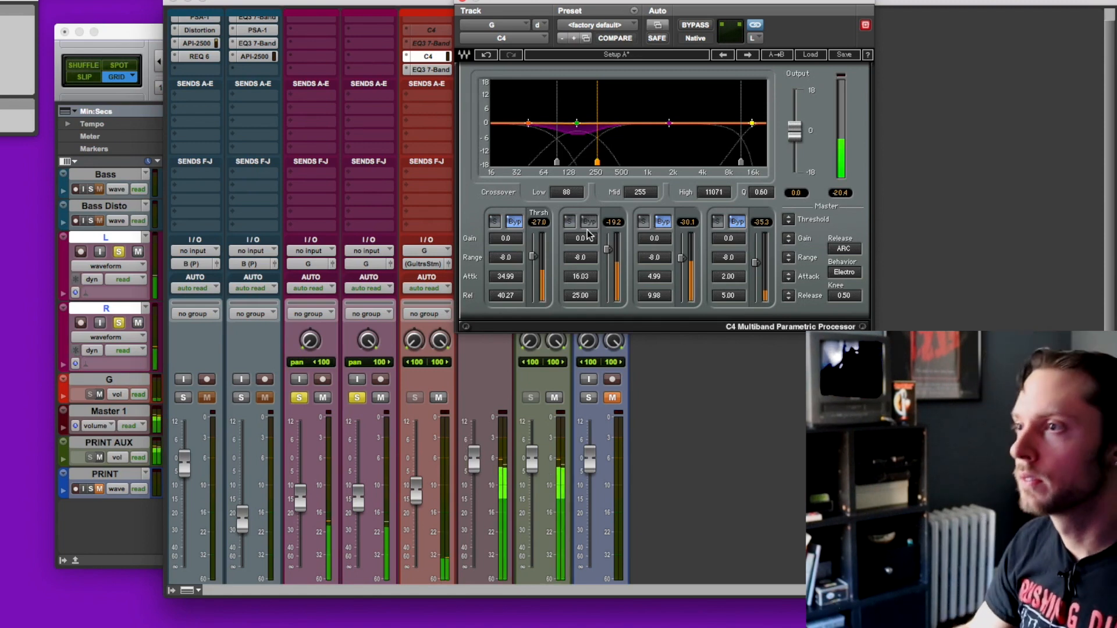
drag(608, 250, 608, 262)
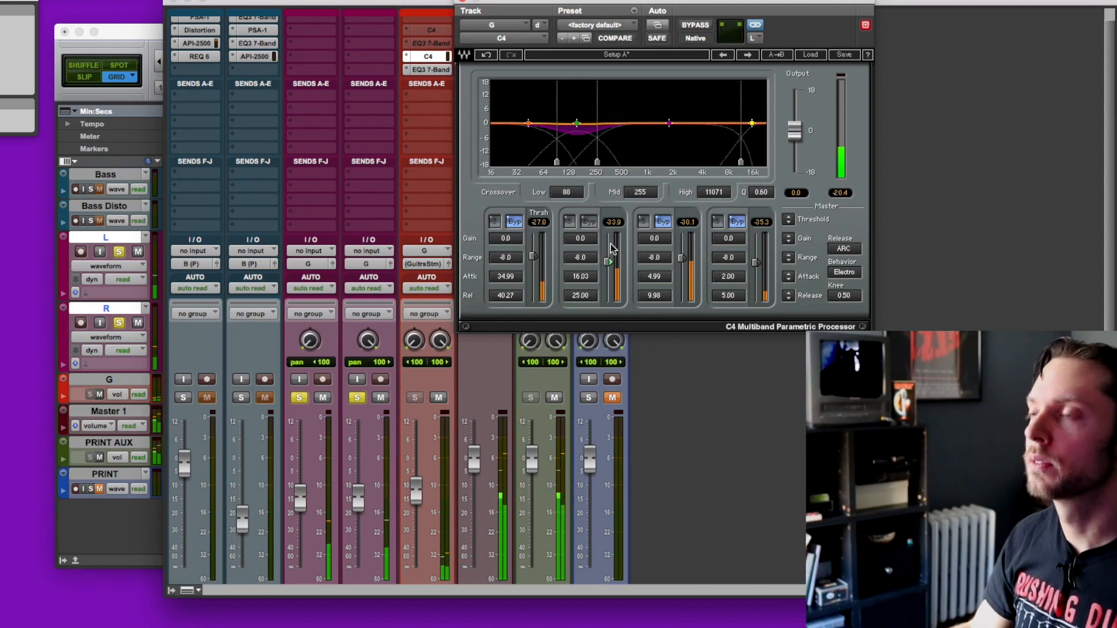
click(694, 25)
click(694, 25)
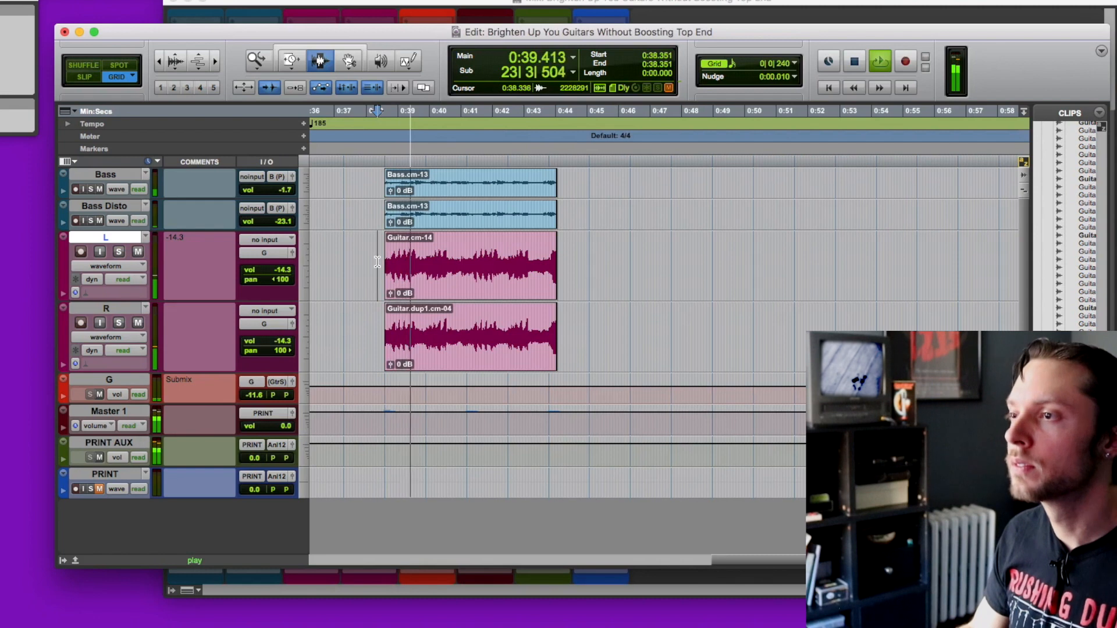
Step: Play the full mix from 0:38.351 with the guitars unsoloed, and return to the mixer
scroll(455, 237, left, 5)
scroll(455, 238, right, 2)
scroll(455, 237, right, 3)
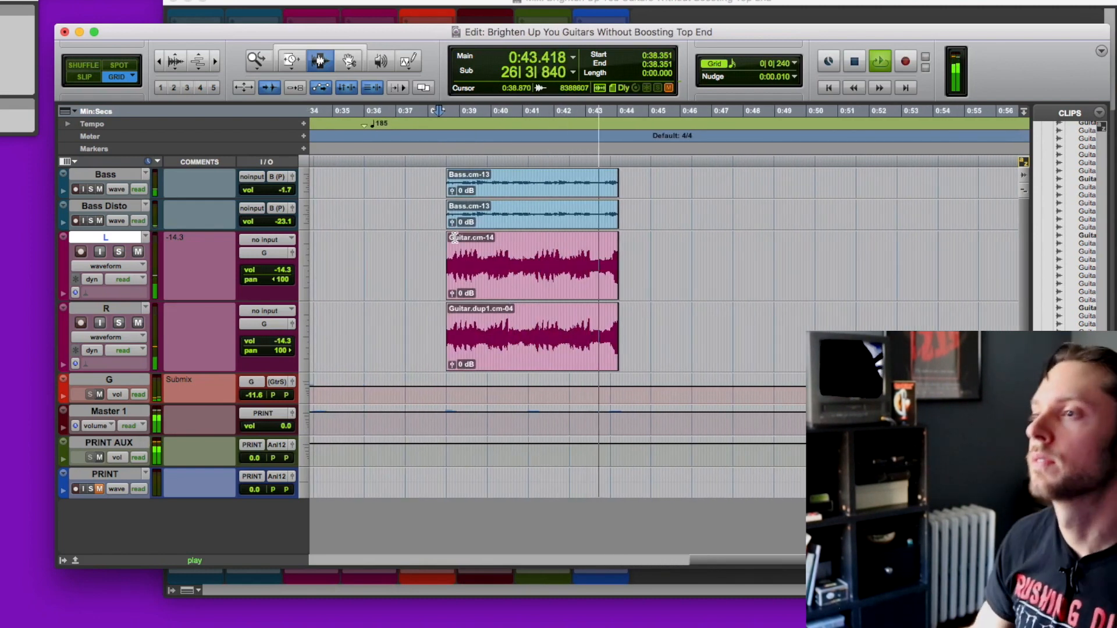
key(space)
key(space)
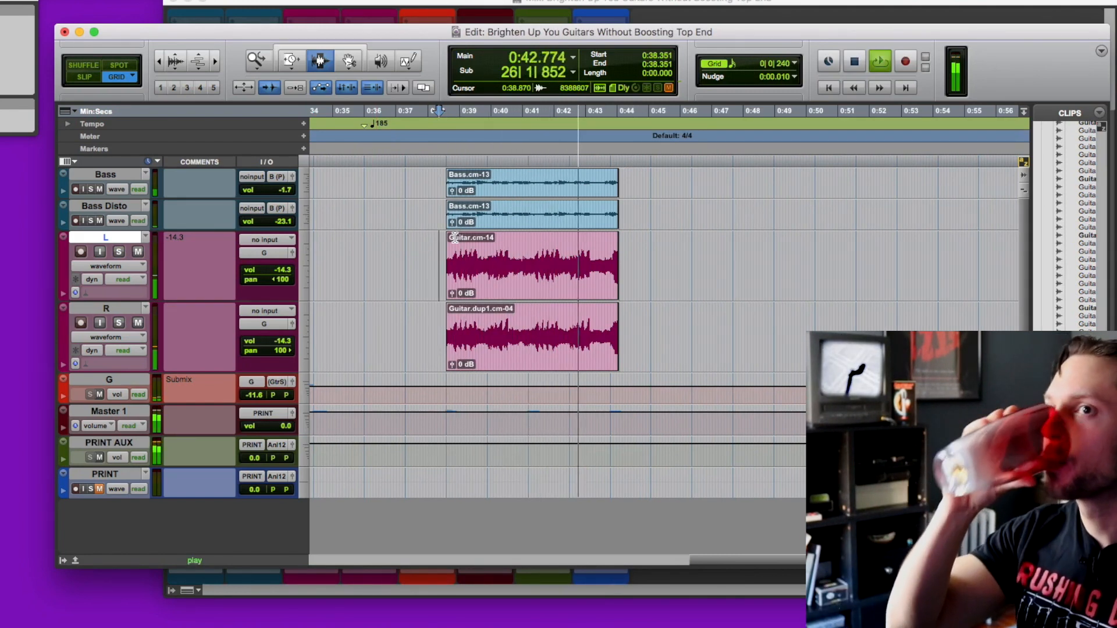
key(space)
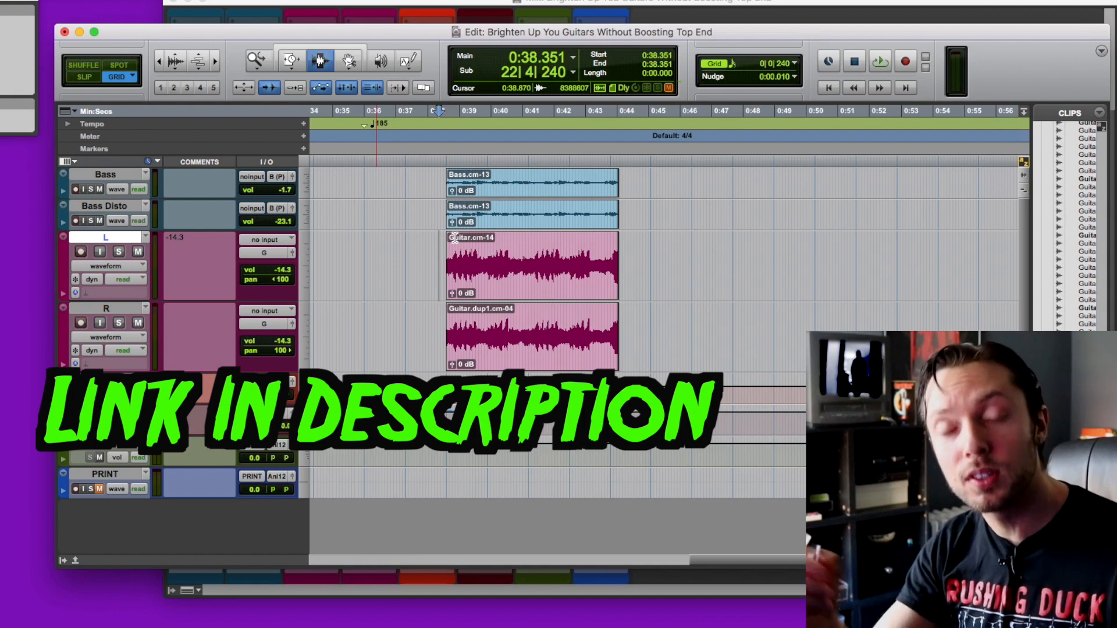
key(super+equal)
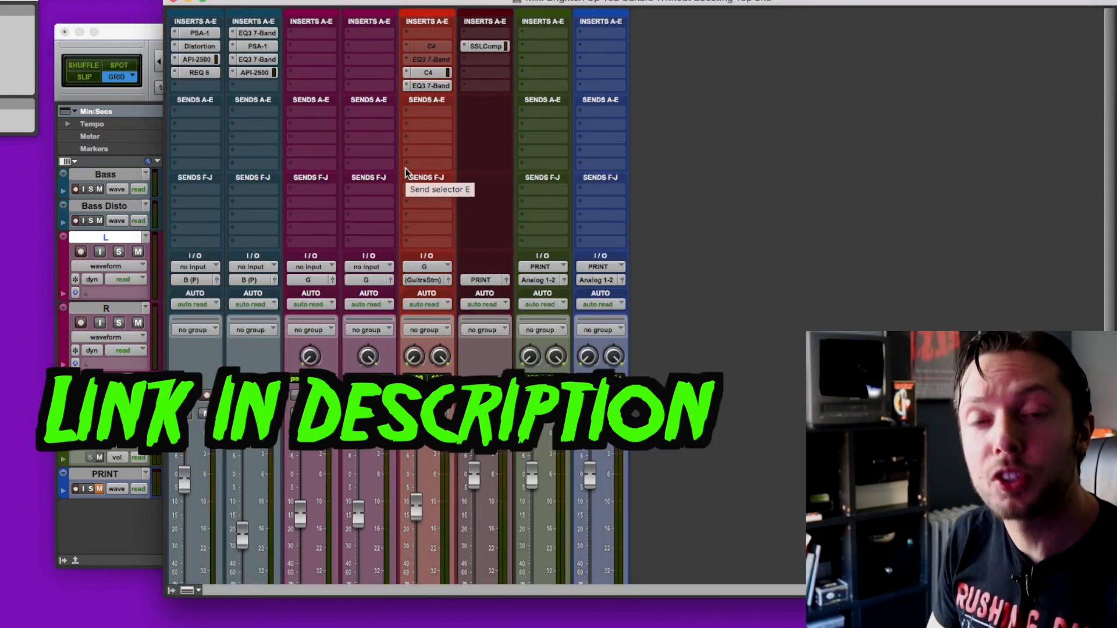